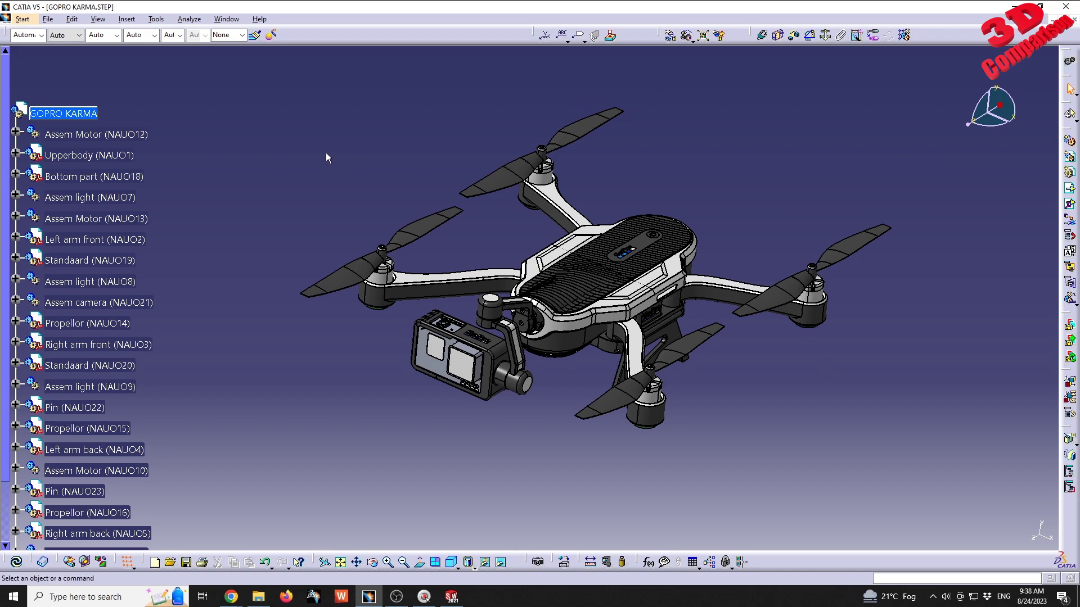
Switch to Chrome and review the GrabCAD page for the GoPro Karma drone, including its file list with GOPRO KARMA.STEP.
mouse_move(231, 593)
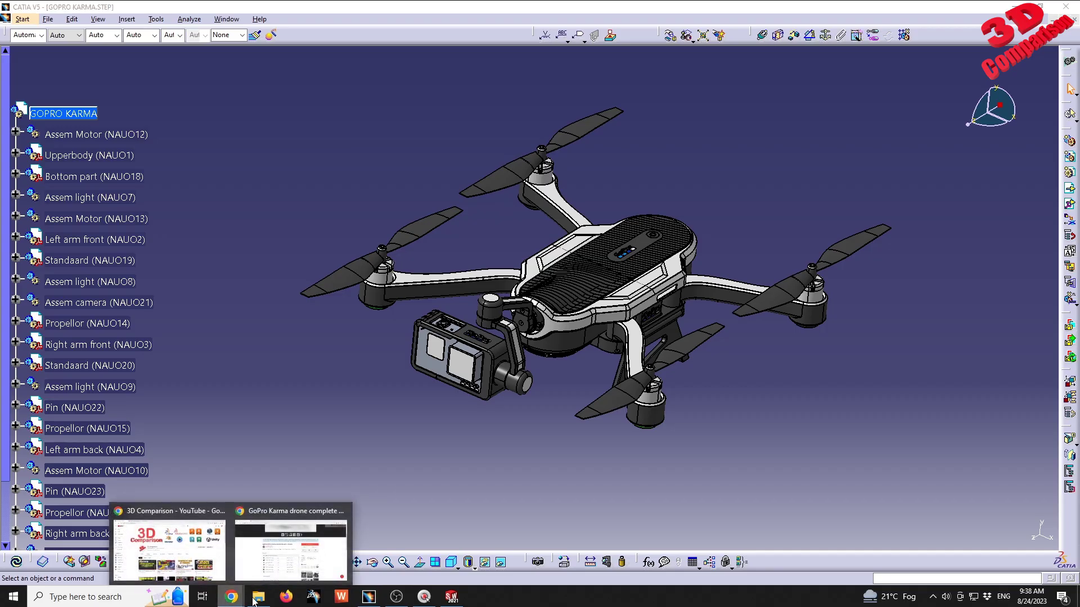
click(288, 543)
scroll(163, 321, up, 4)
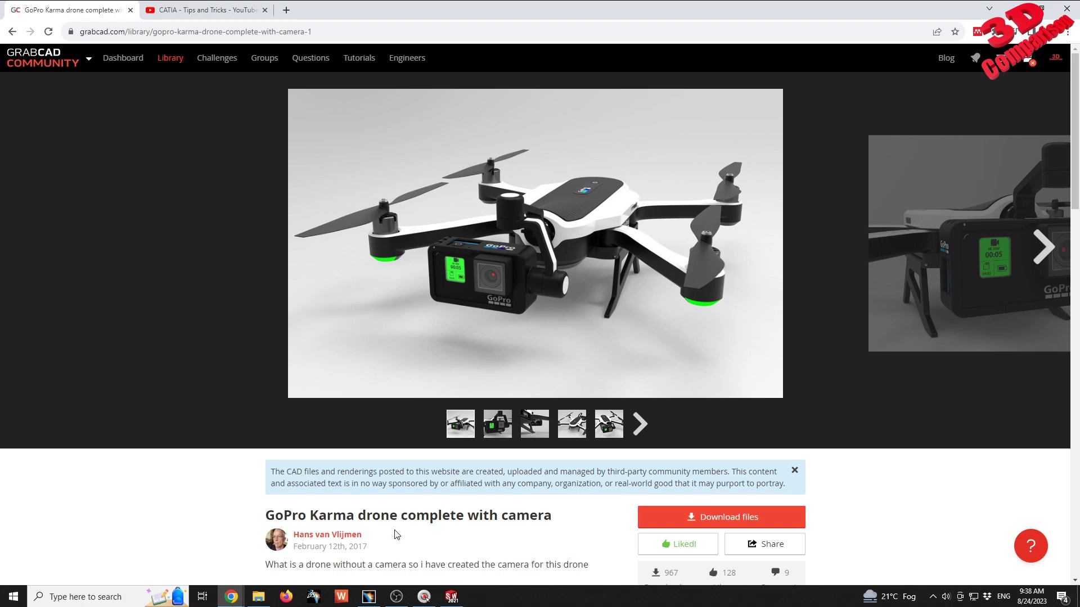
scroll(227, 506, down, 5)
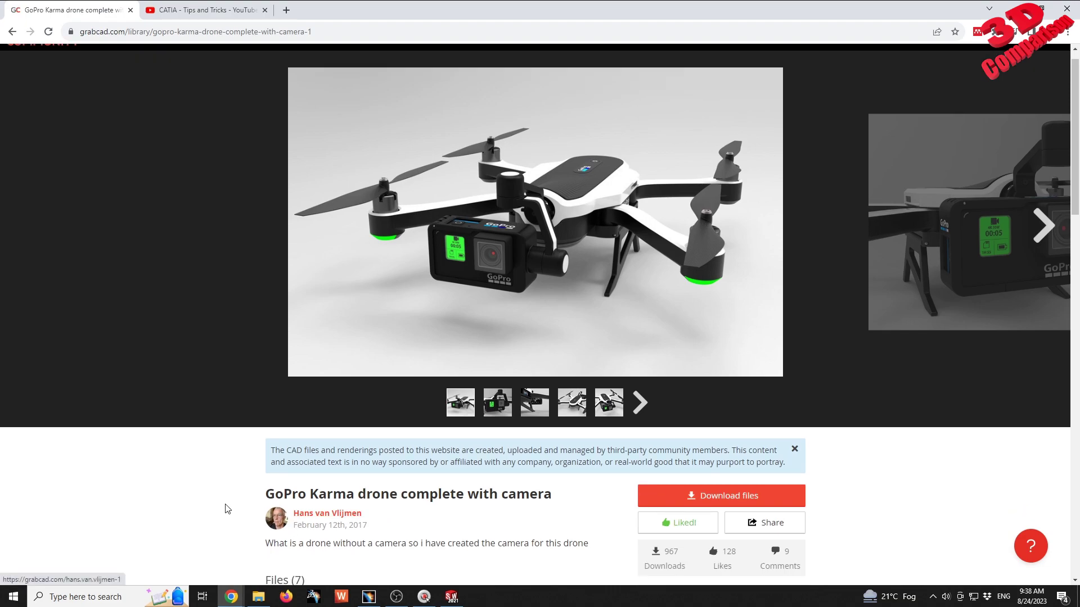
mouse_move(599, 416)
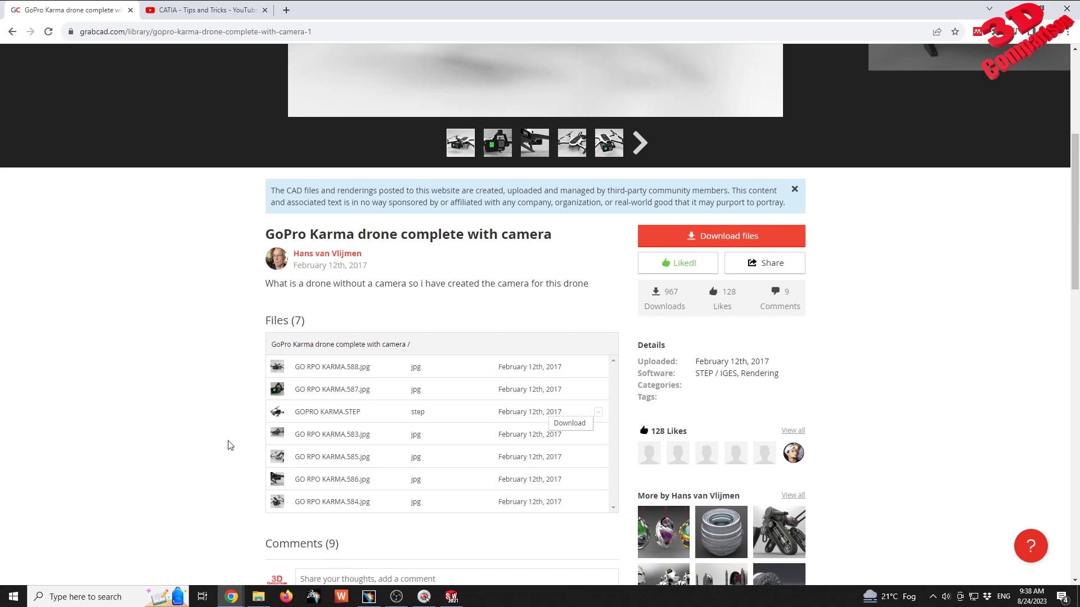
Switch to SOLIDWORKS to view the imported GoPro Karma assembly, and return to the same model in CATIA.
click(451, 597)
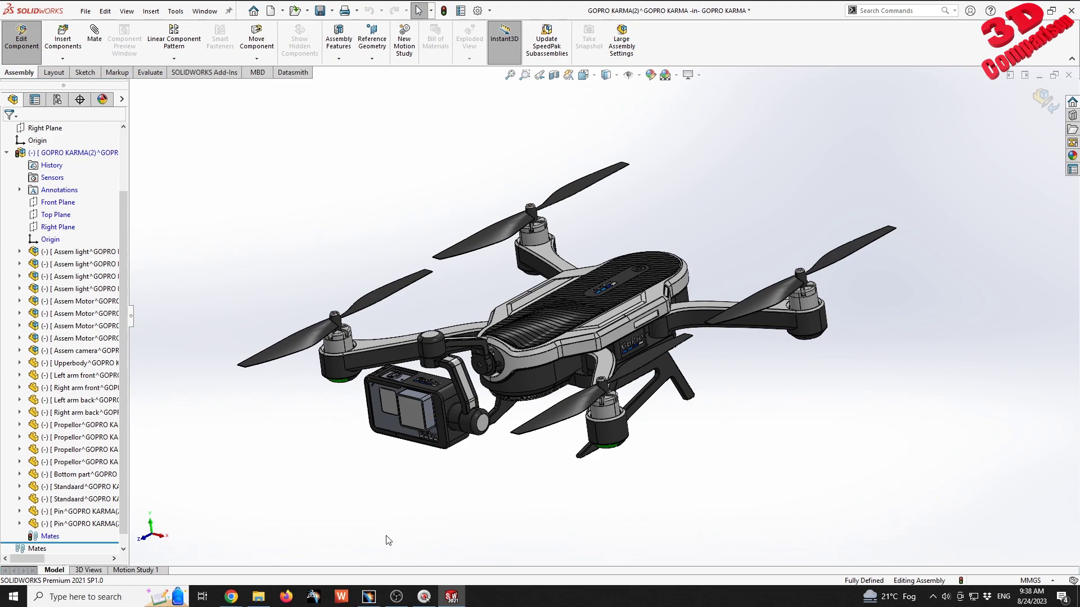
click(371, 595)
middle_drag(660, 189, 628, 203)
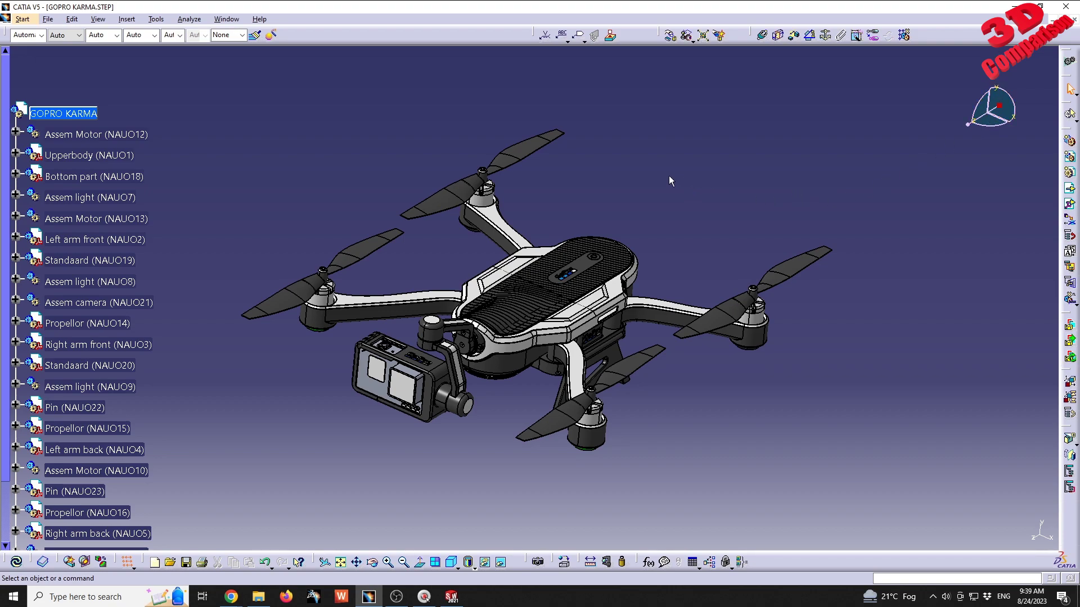
Try the Manipulation command on the Propellor (NAUO16), moving it along the Z axis and along the Y axis, and cancel it.
click(670, 37)
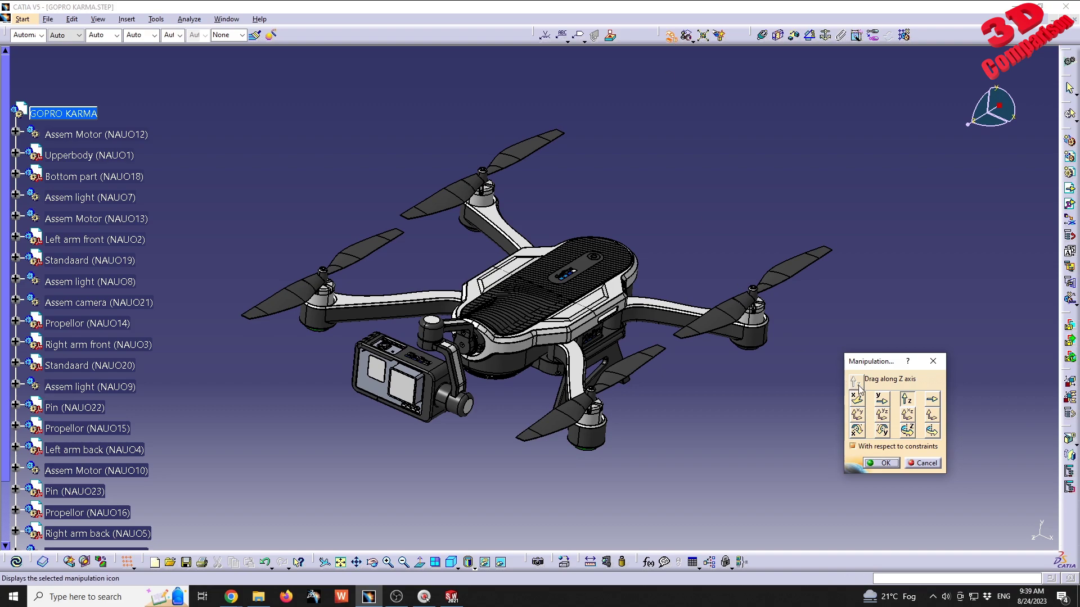
drag(876, 365, 790, 393)
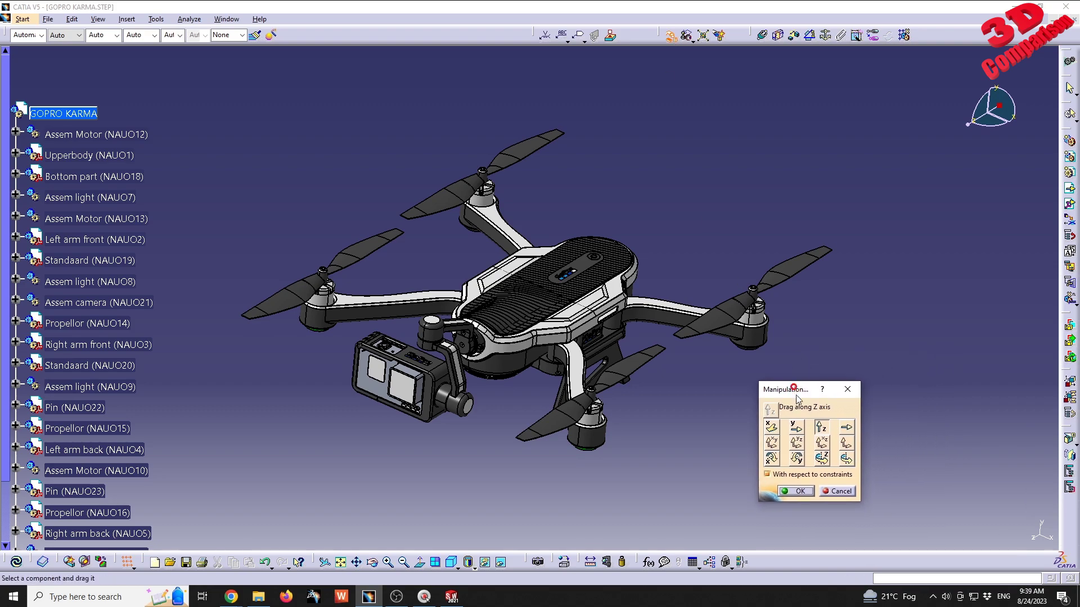
click(821, 428)
drag(945, 65, 1039, 167)
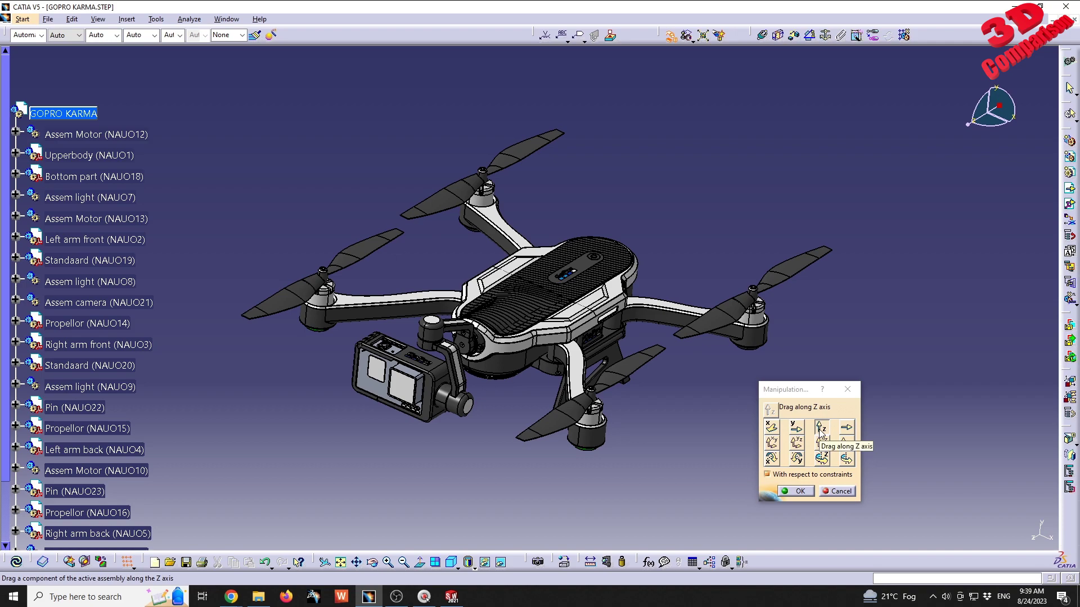
click(821, 429)
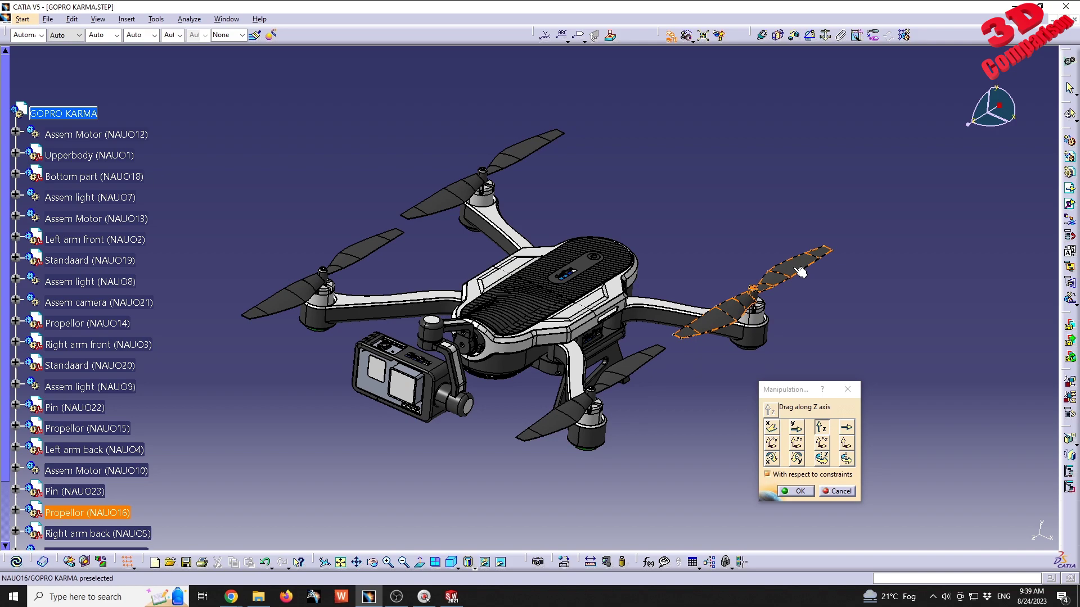
drag(800, 273, 816, 307)
click(798, 429)
drag(793, 256, 823, 209)
click(838, 491)
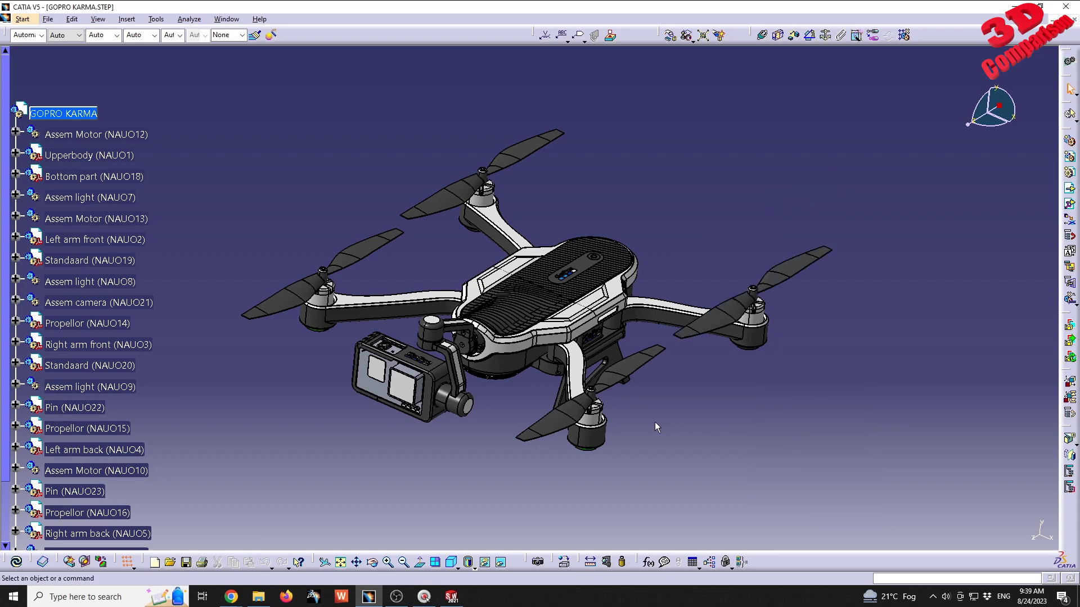
In SOLIDWORKS, use Move Component with Along Assembly XYZ to shift the rear propeller above its motor and sideways.
key(alt+Tab)
middle_drag(598, 231, 628, 251)
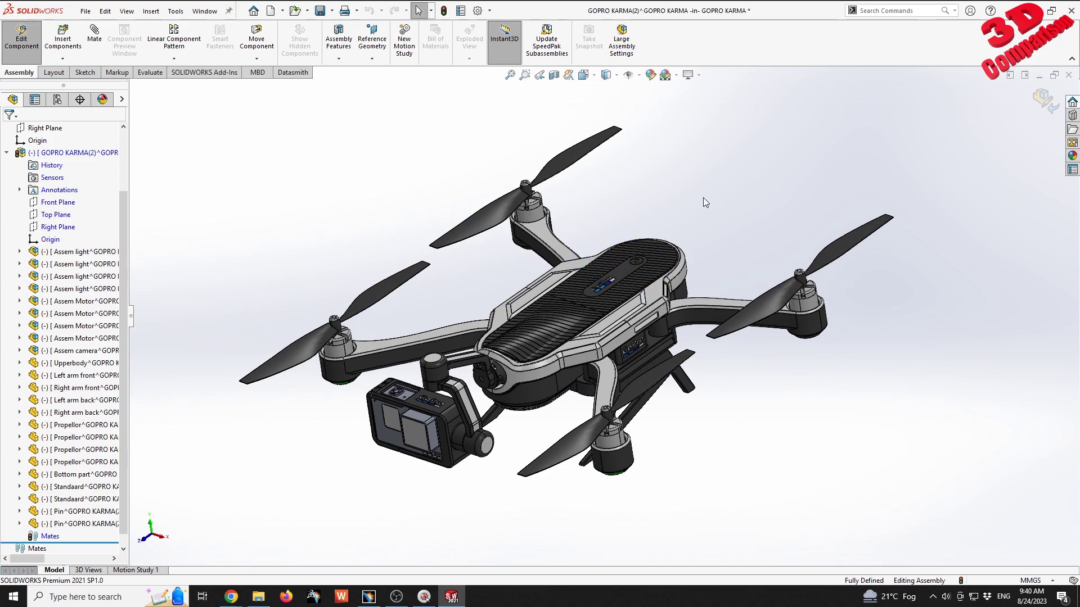
click(256, 39)
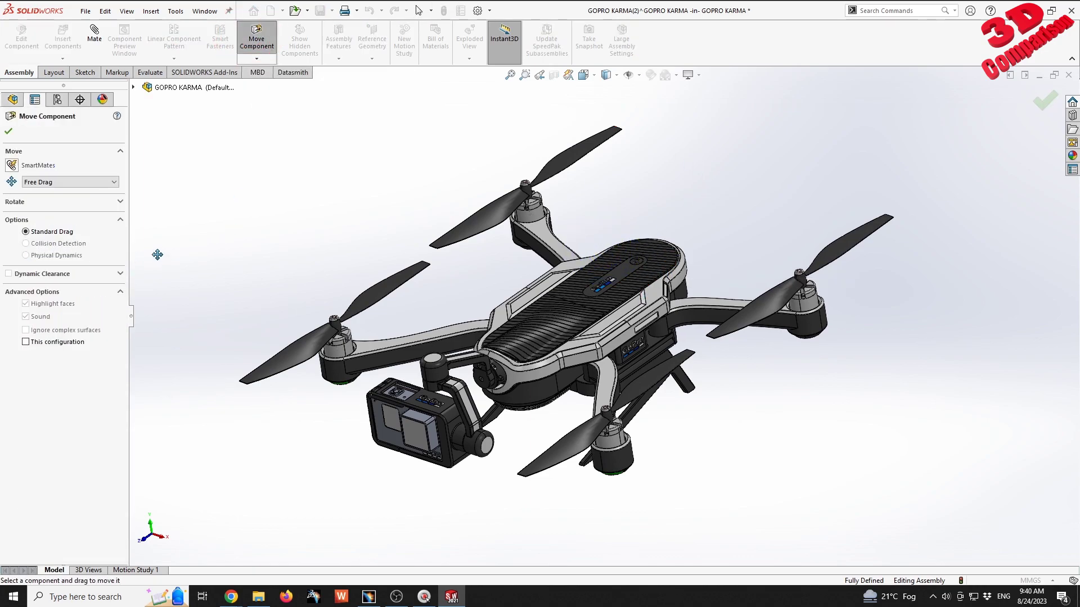
click(81, 181)
click(82, 194)
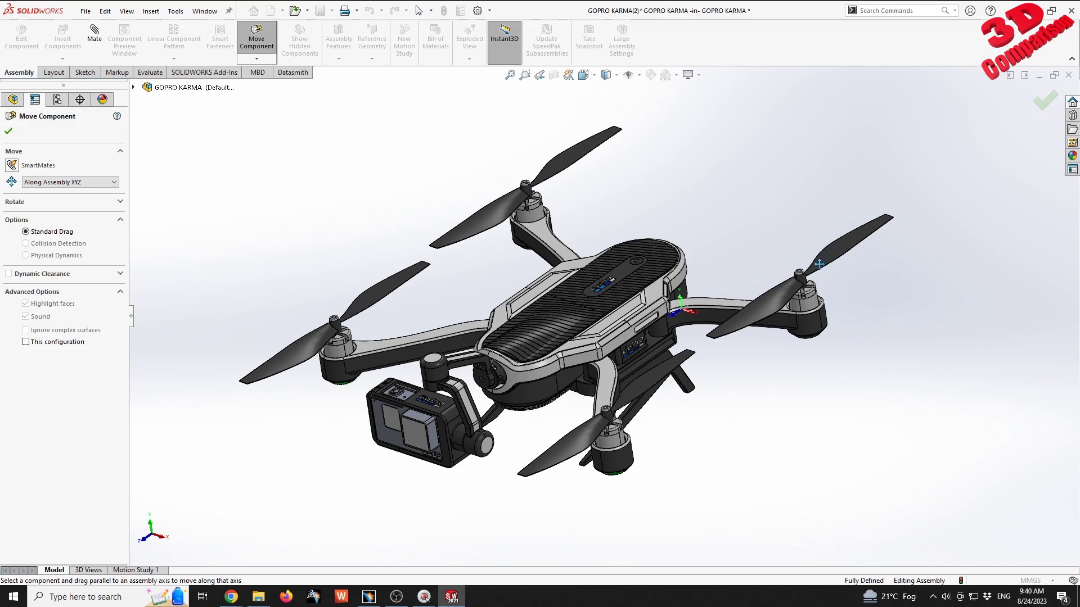
drag(818, 263, 863, 212)
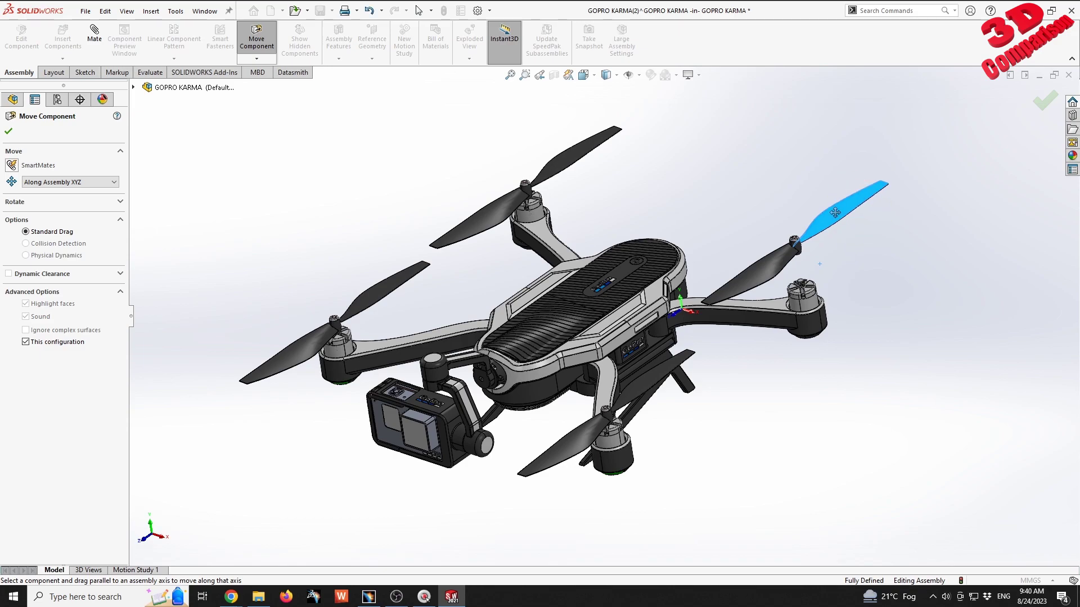
drag(835, 213, 911, 227)
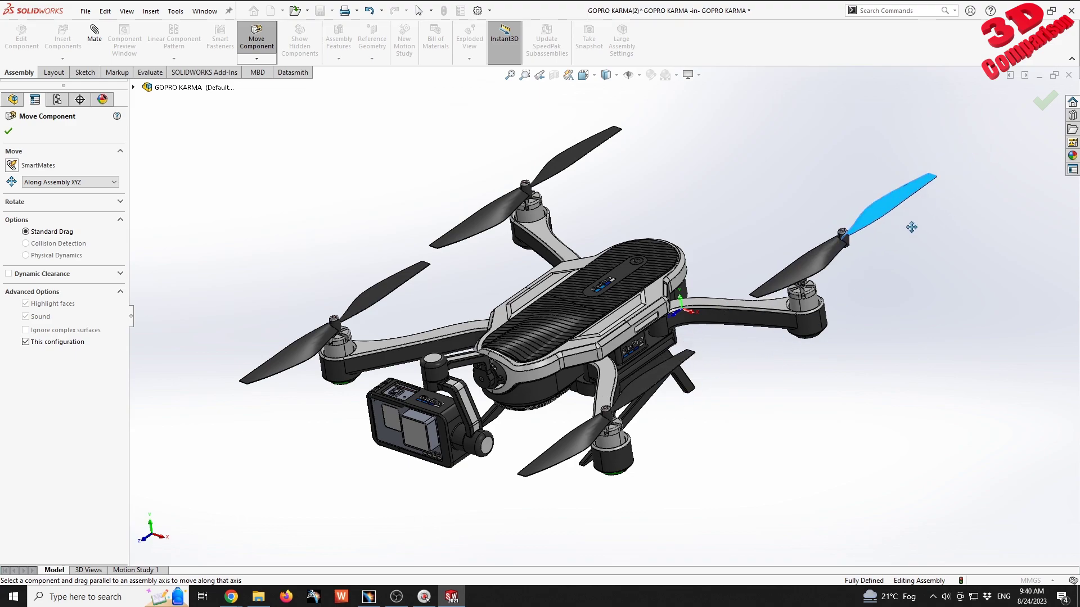
Switch to CATIA, expand Assem Motor (NAUO12) and highlight its individual motor parts in turn.
click(369, 598)
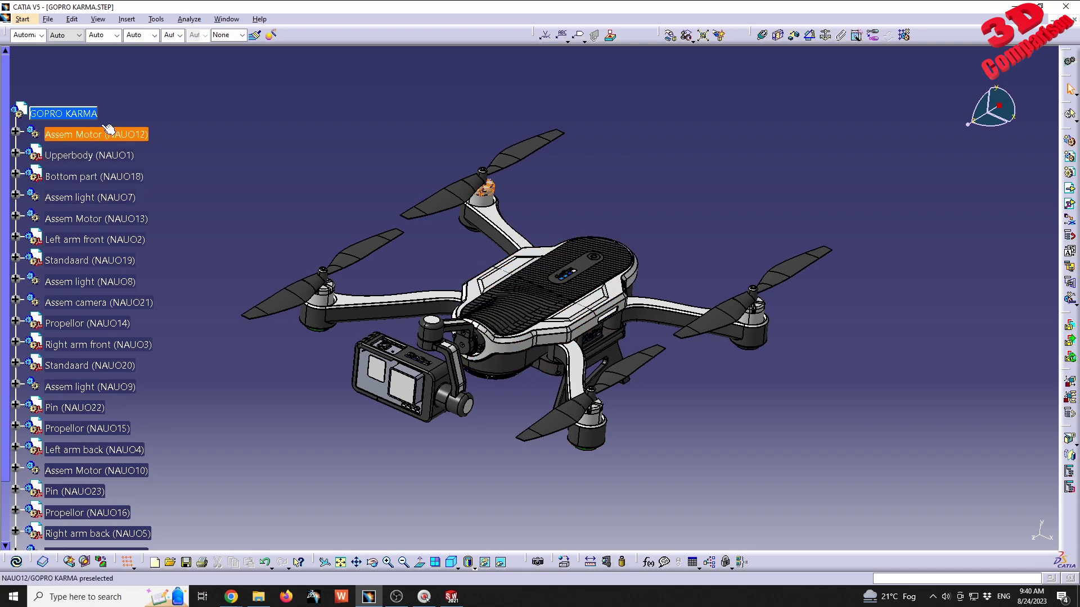
click(60, 135)
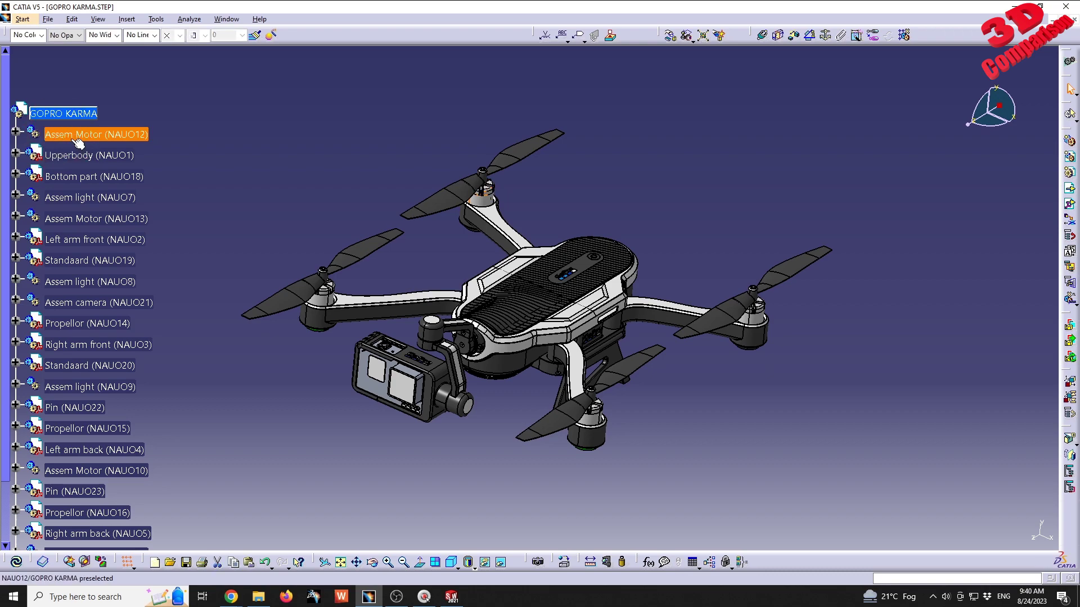
click(28, 134)
click(15, 132)
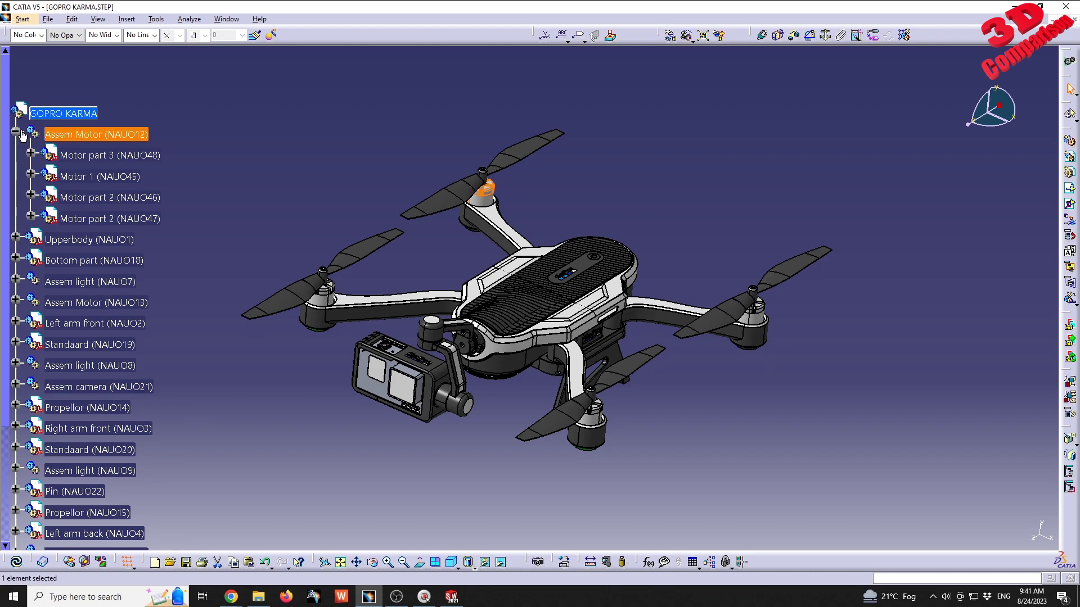
click(102, 156)
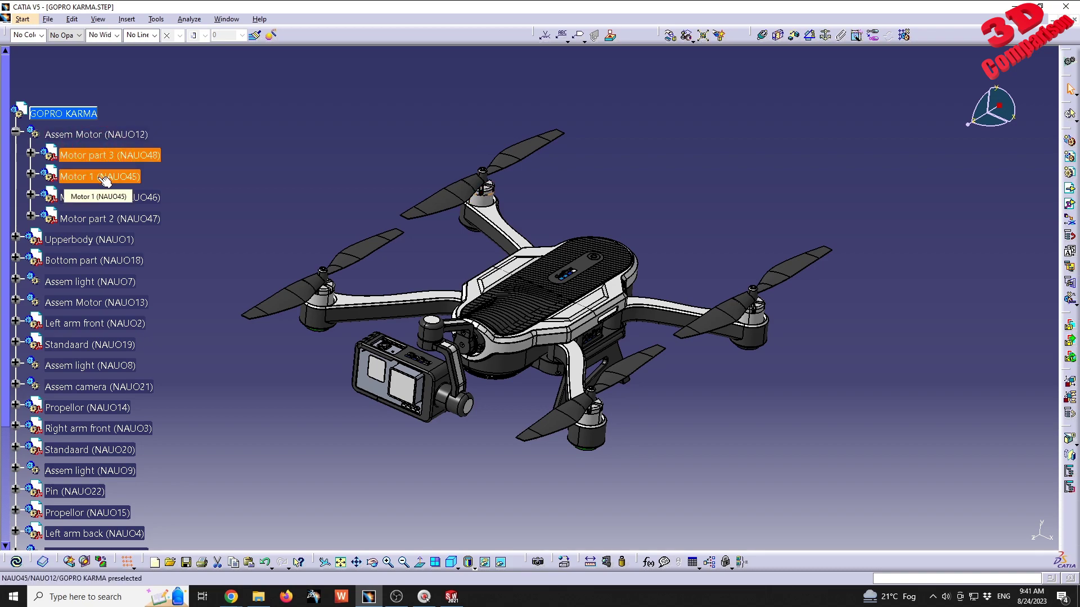
click(104, 178)
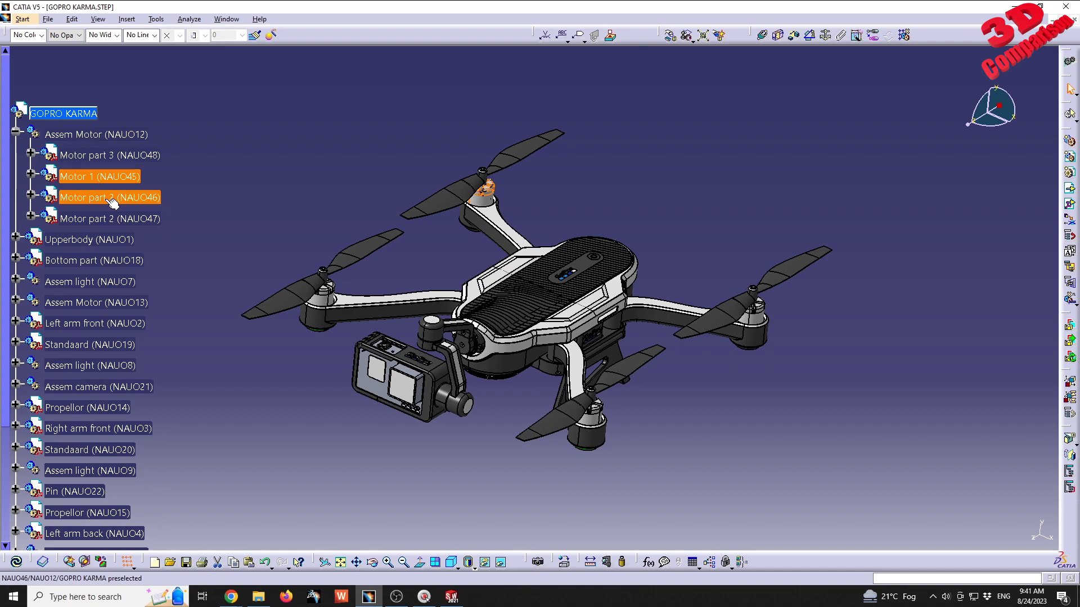
click(103, 219)
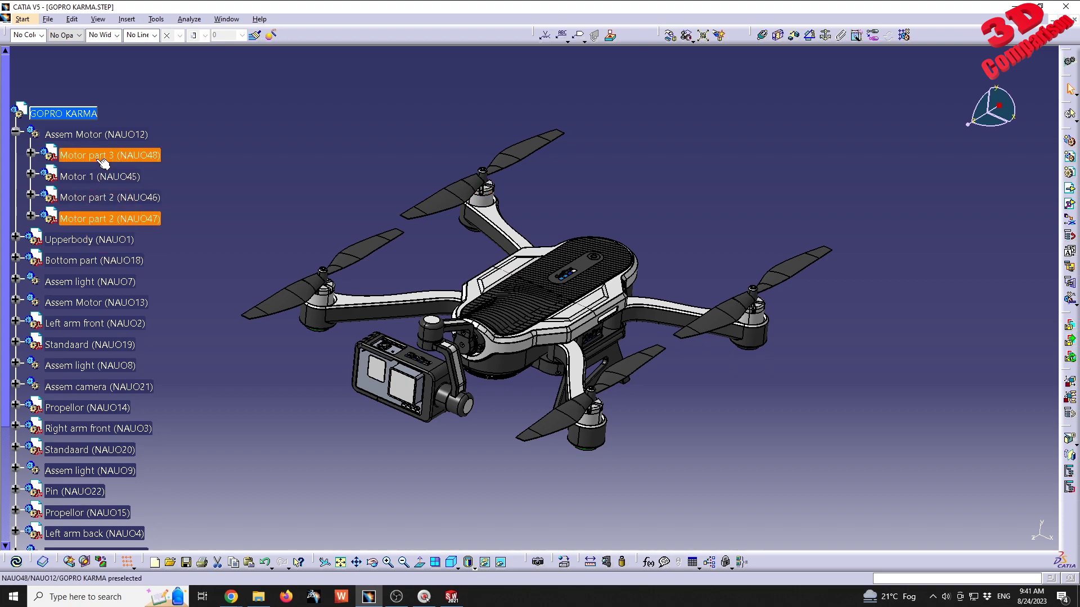
Expand Motor part 3 (NAUO48) and activate its part for editing.
click(31, 155)
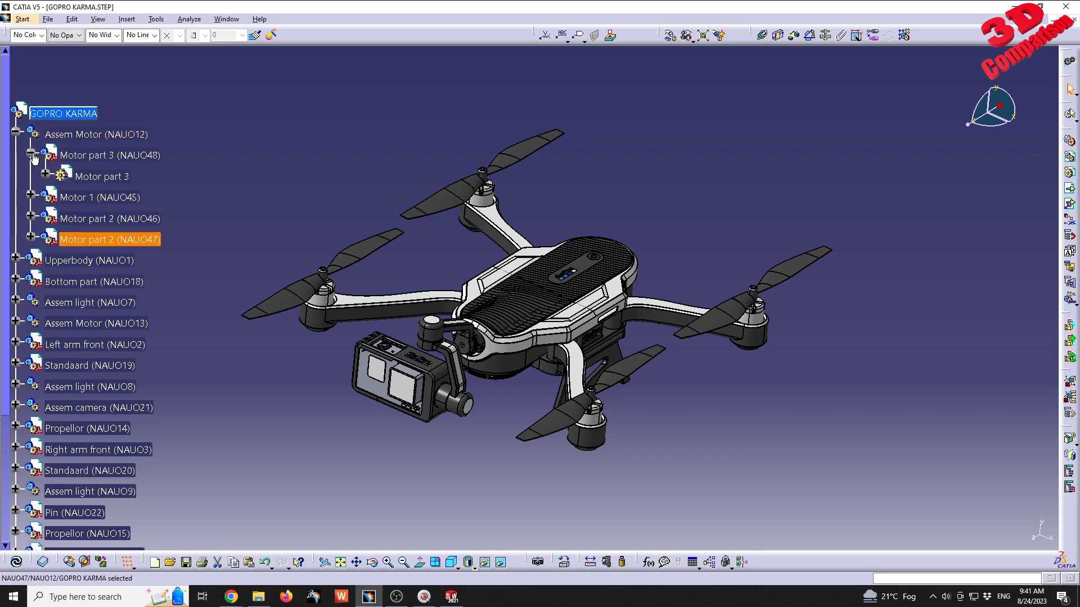
click(91, 175)
double_click(92, 175)
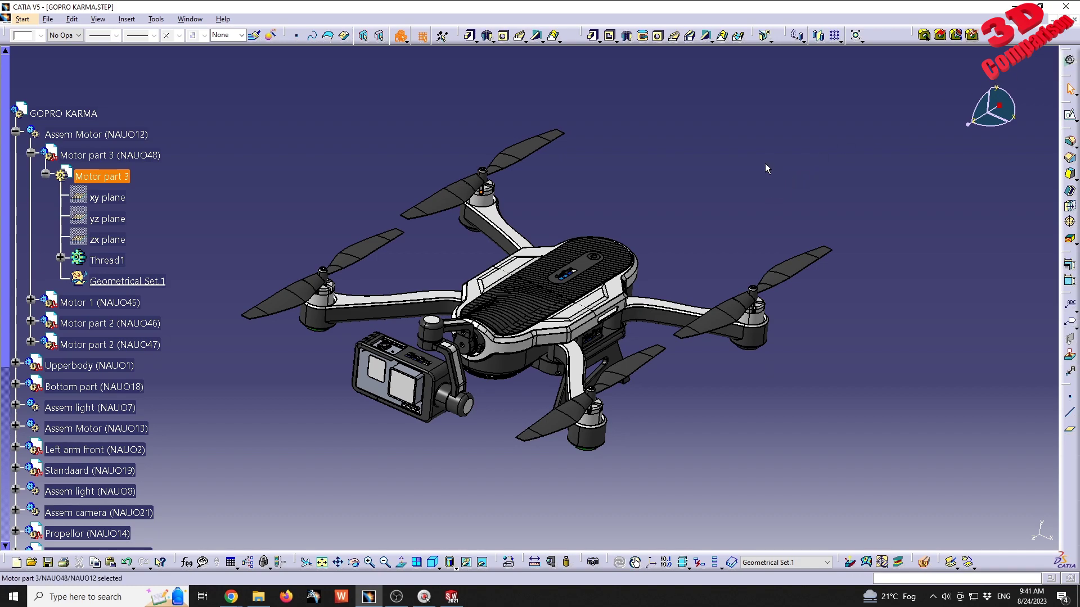
Switch Motor part 3 to the Generative Shape Design workbench and place the Surfaces toolbar beside the Operations toolbar.
click(22, 19)
mouse_move(45, 61)
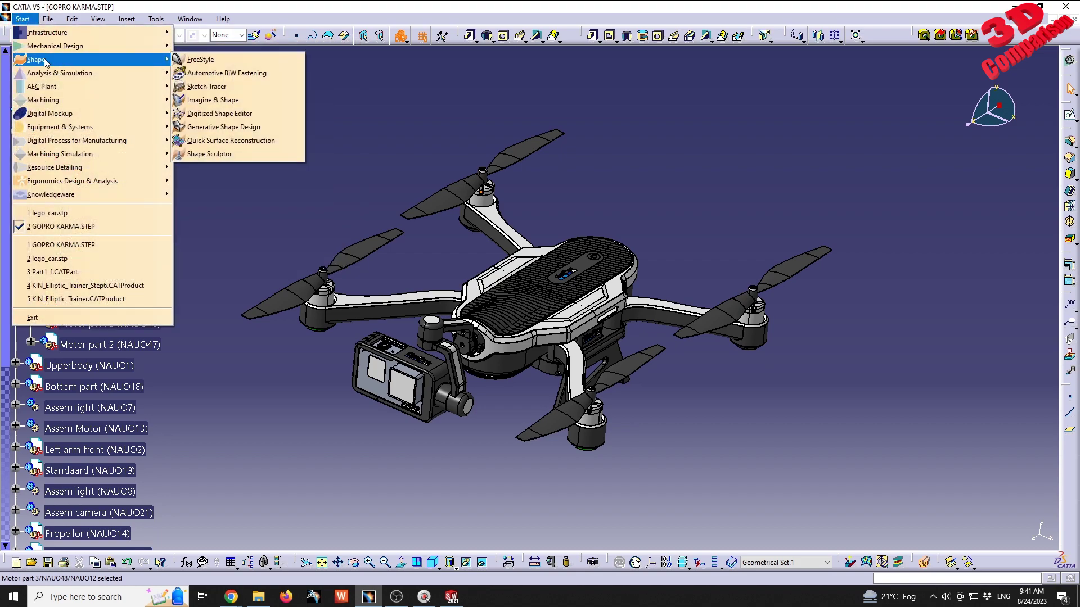
click(257, 128)
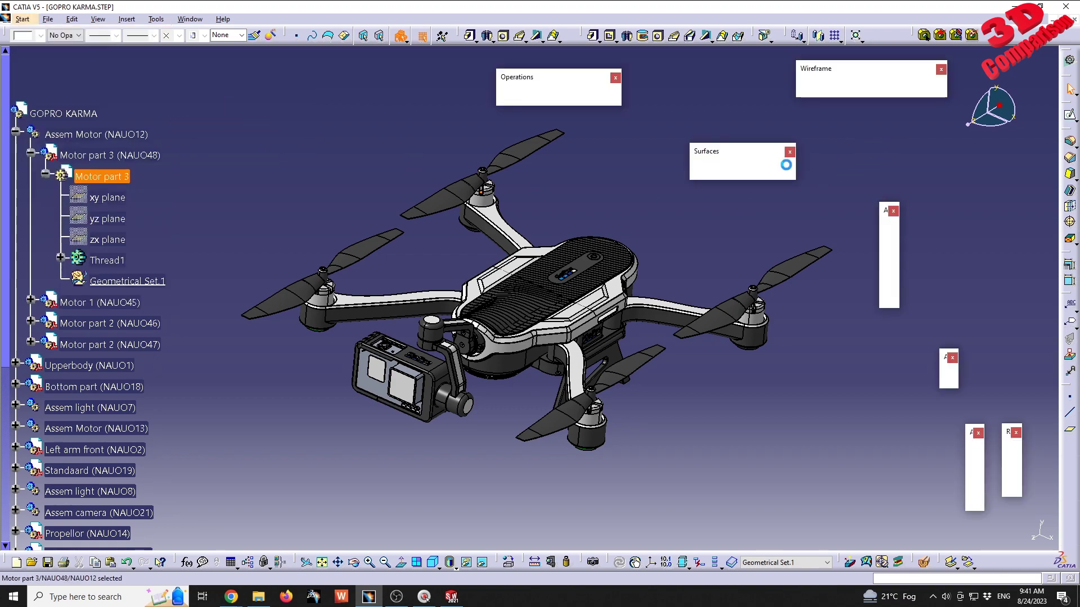
drag(693, 155, 456, 70)
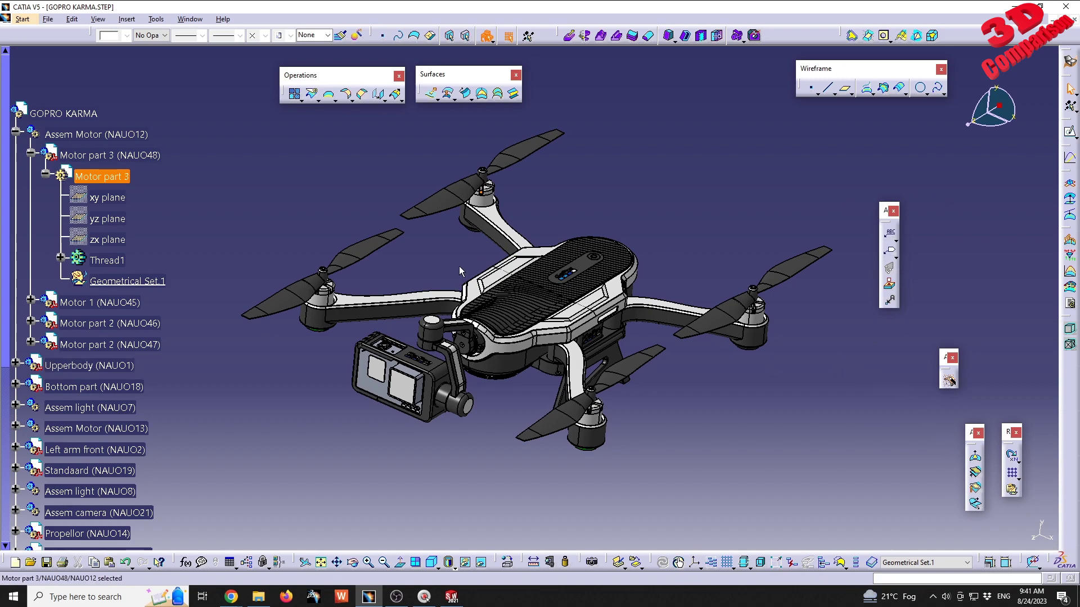
Reactivate the top-level GOPRO KARMA product, expand Motor 1 (NAUO45) and activate its part for editing.
double_click(90, 115)
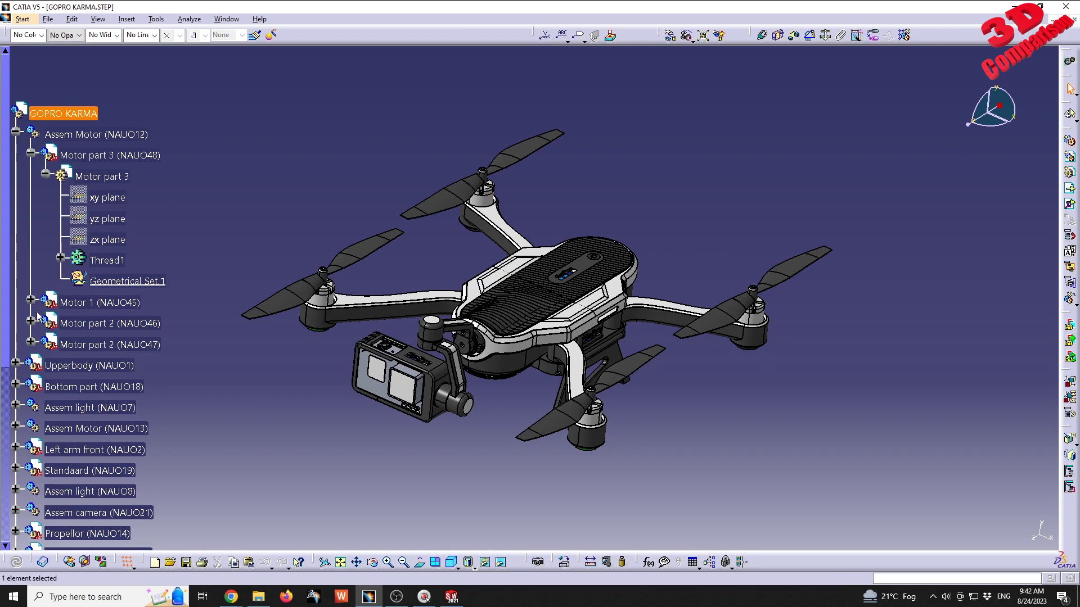
click(31, 297)
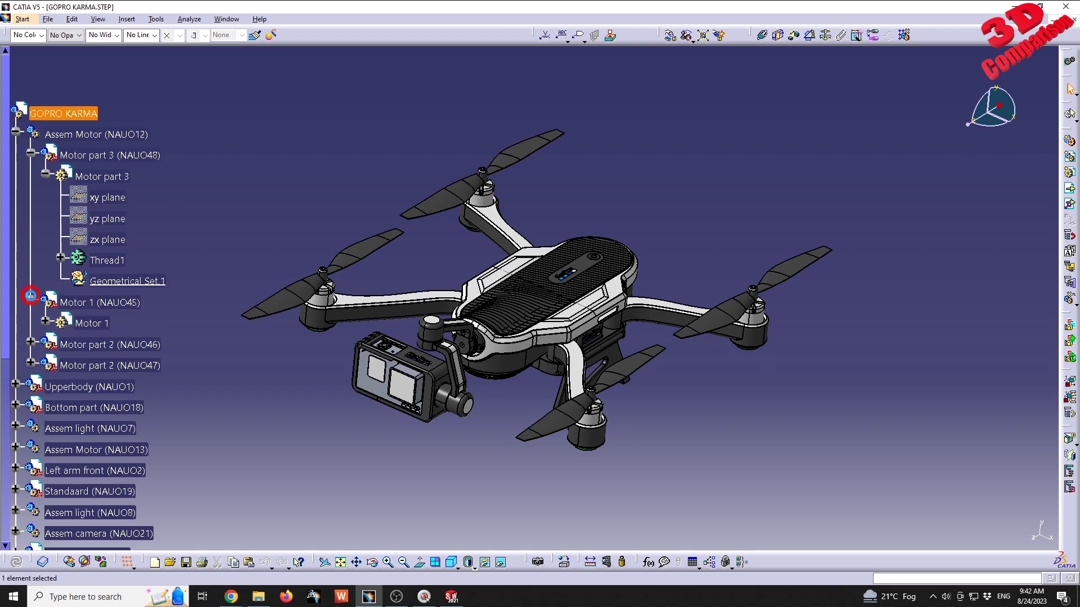
double_click(90, 325)
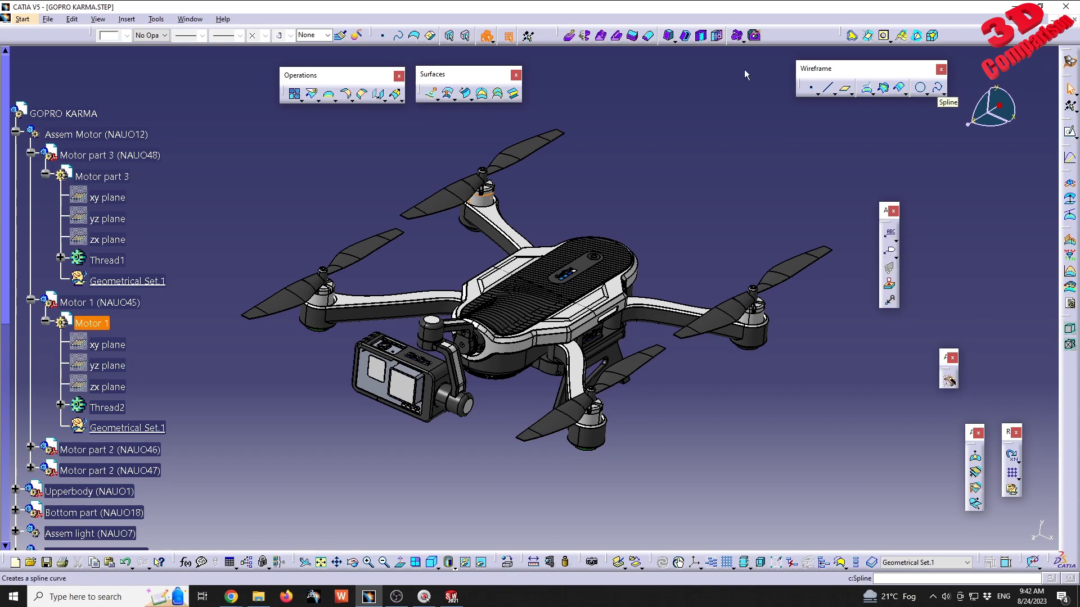
Switch Motor 1 to the Imagine & Shape workbench and move the Styling Surfaces toolbar above the drone.
click(23, 18)
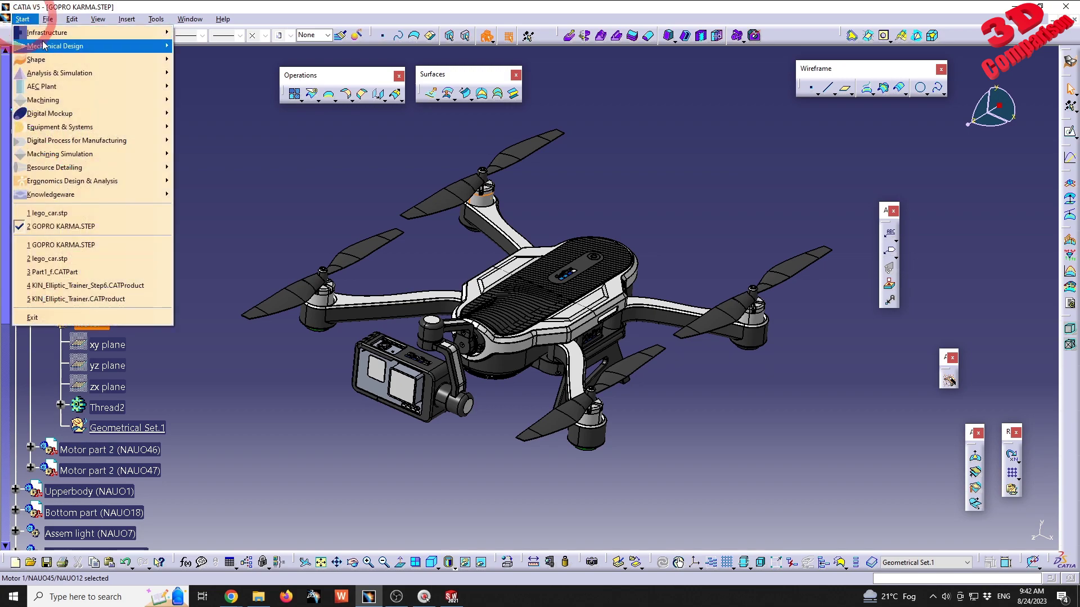
mouse_move(54, 64)
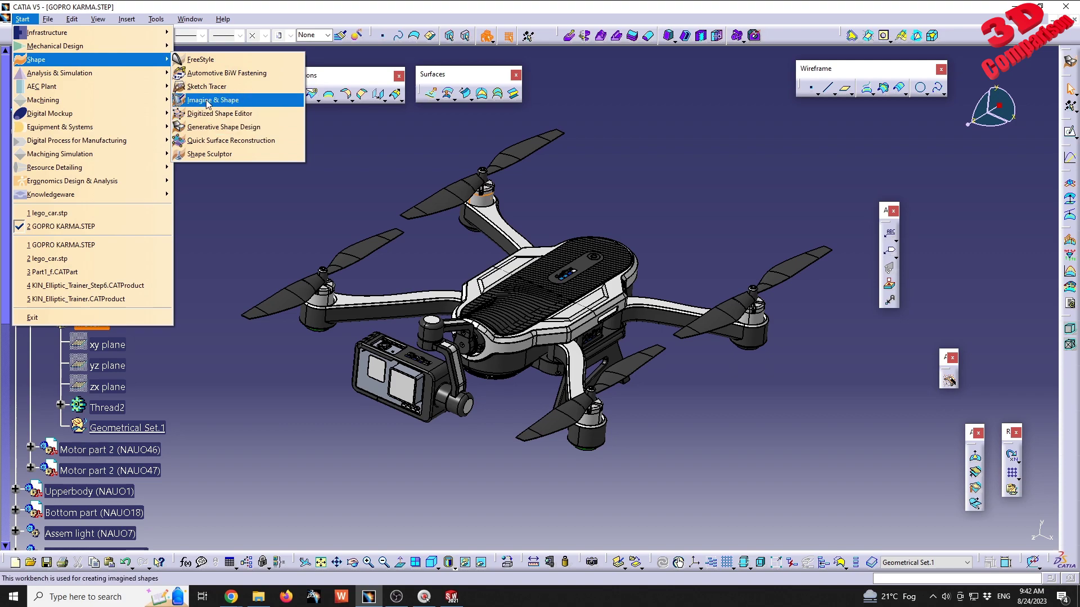
mouse_move(85, 45)
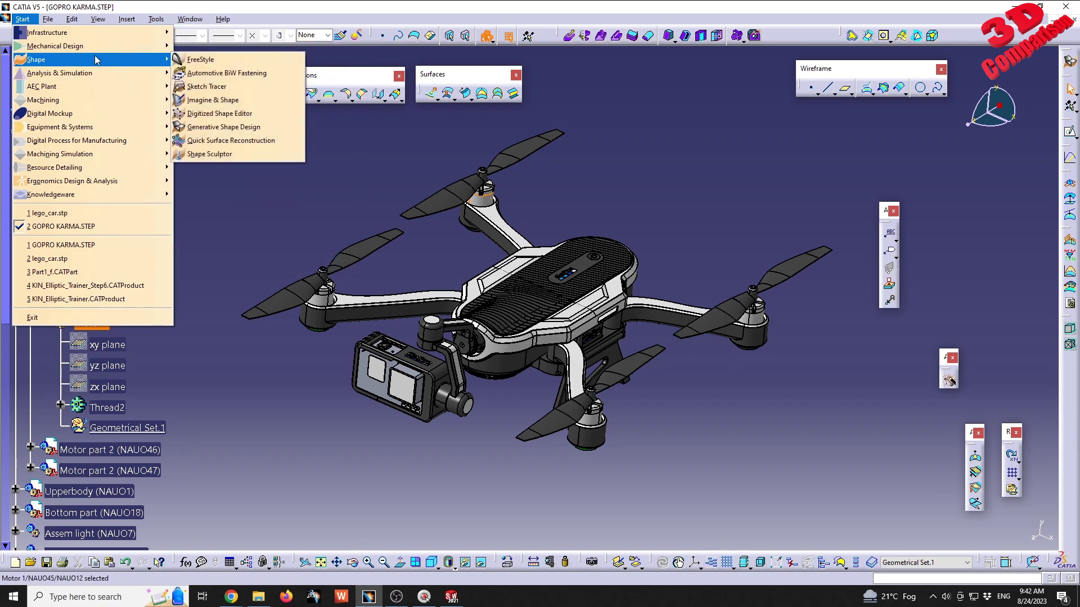
click(225, 104)
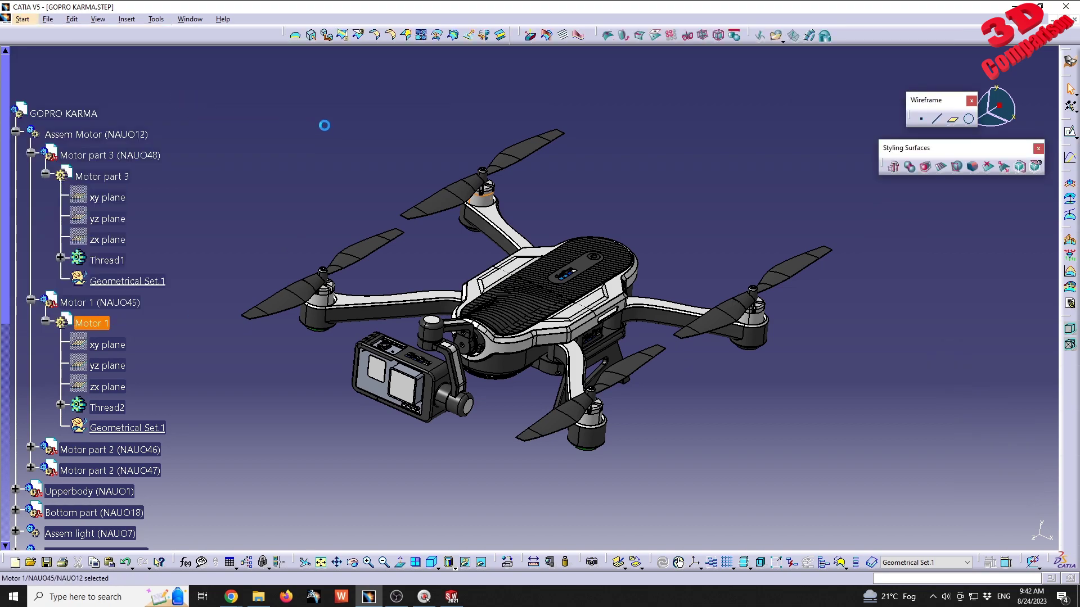
drag(901, 151, 398, 80)
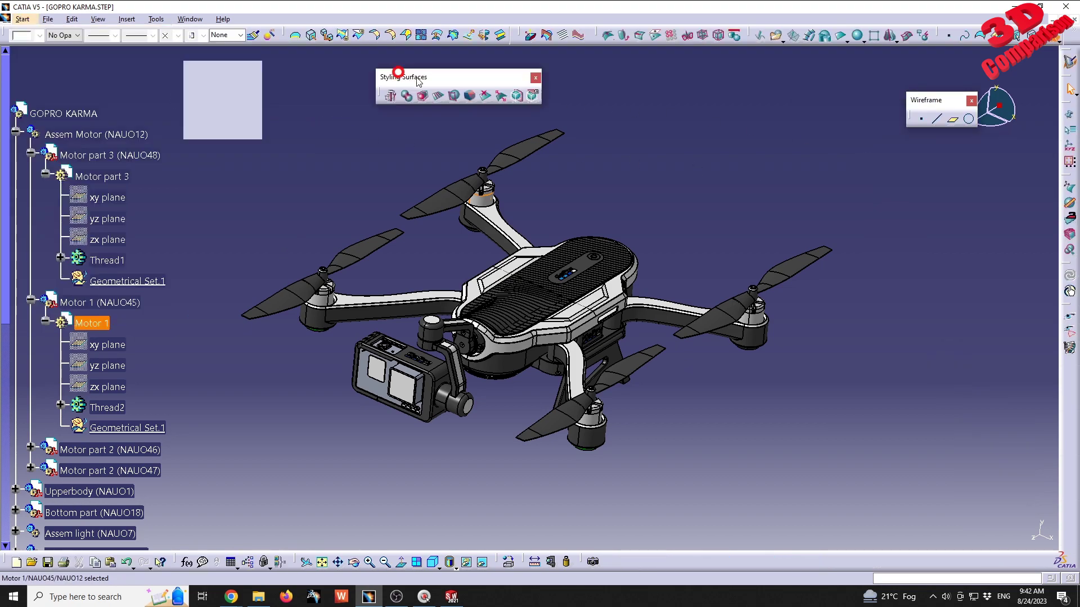
Place the Wireframe toolbar beside the Styling Surfaces toolbar and switch Motor 1 to the Part Design workbench.
drag(928, 100, 614, 85)
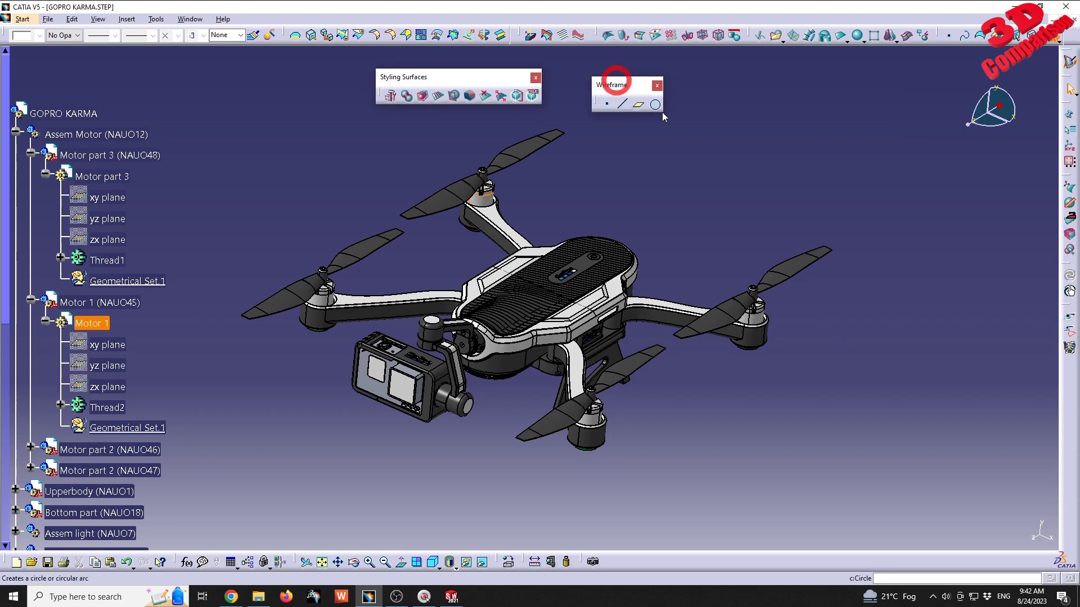
click(746, 161)
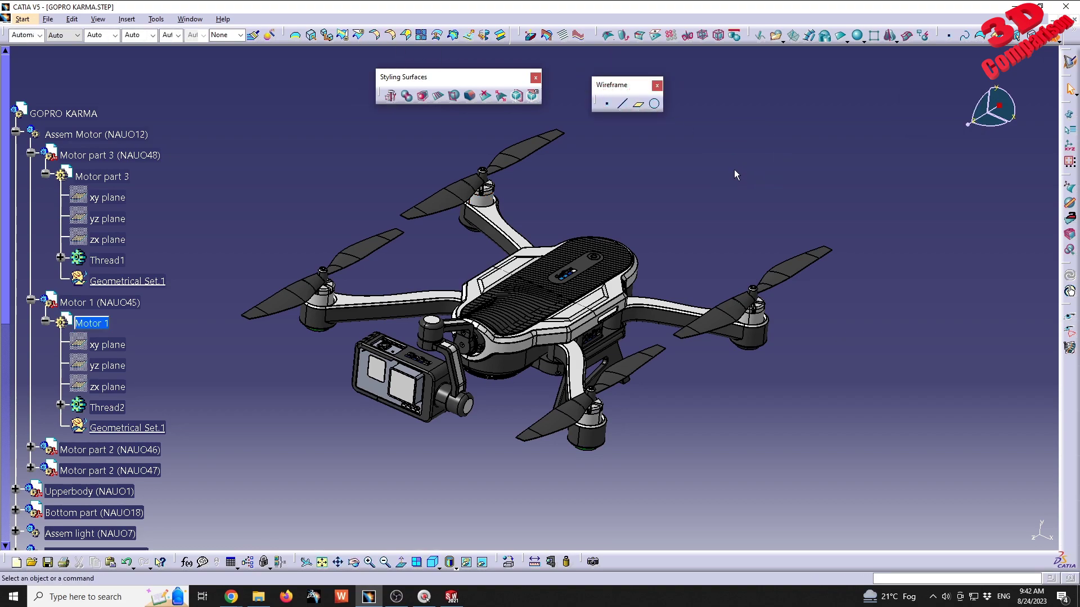
click(22, 19)
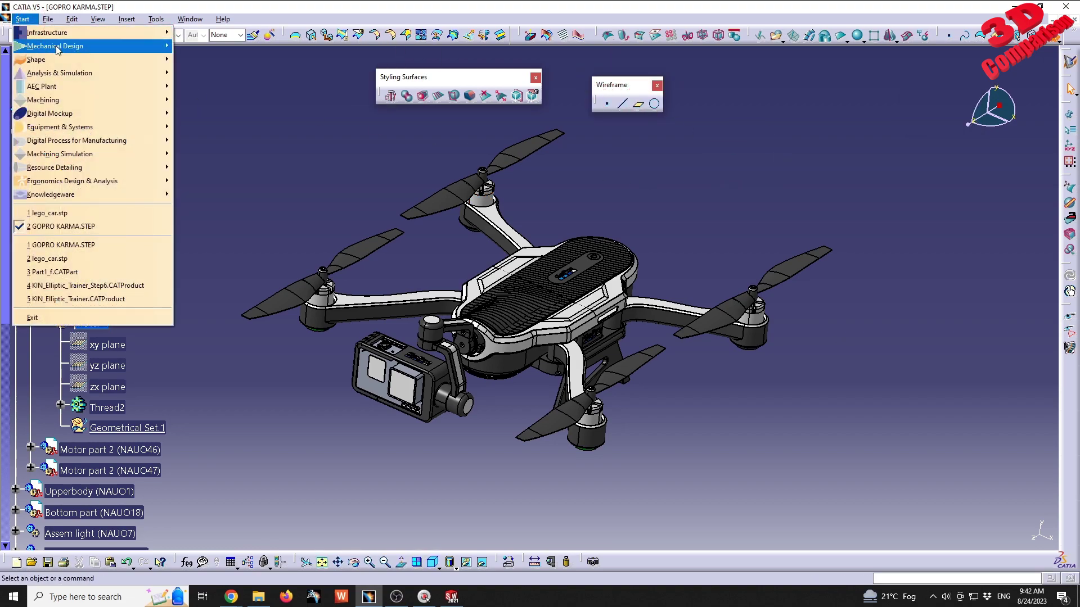
mouse_move(85, 46)
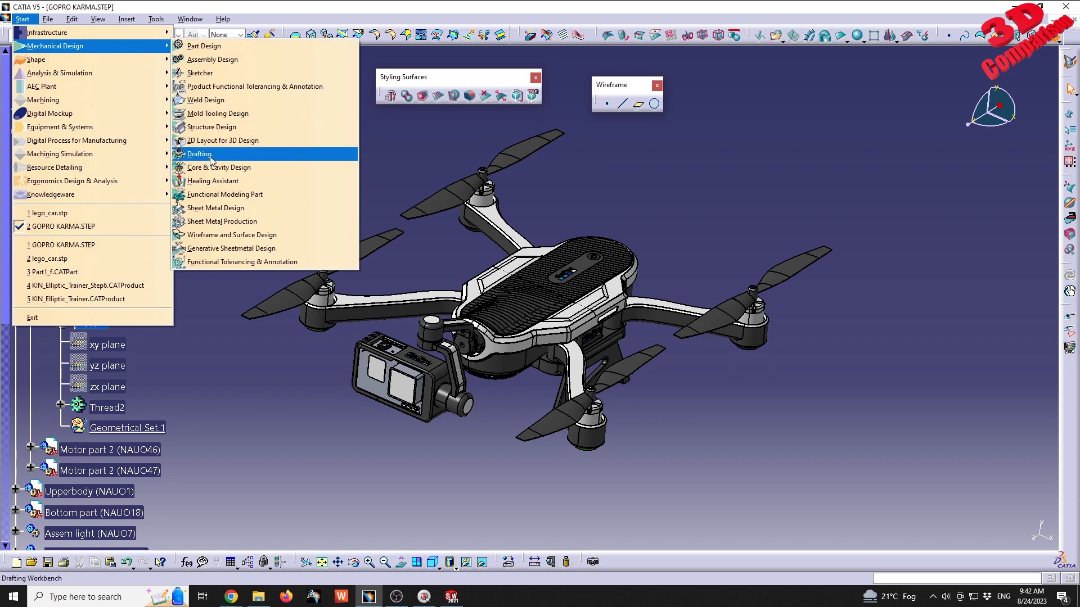
click(206, 47)
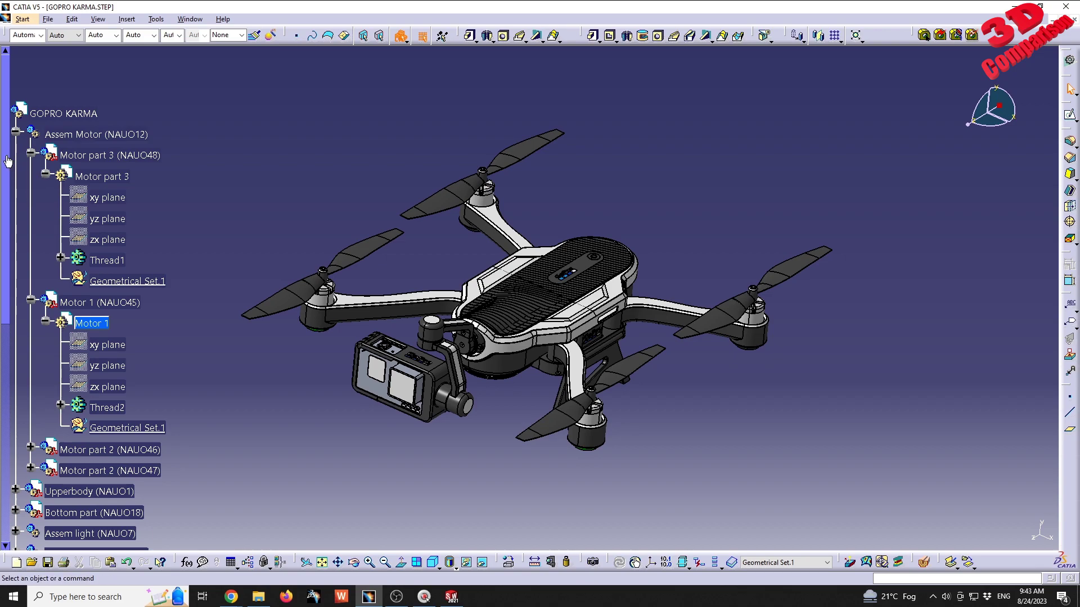
Undock and re-dock the Sketch-Based Features (Compact) toolbar, and float the Reference Elements and Constraints toolbars beside the drone.
drag(8, 161, 38, 98)
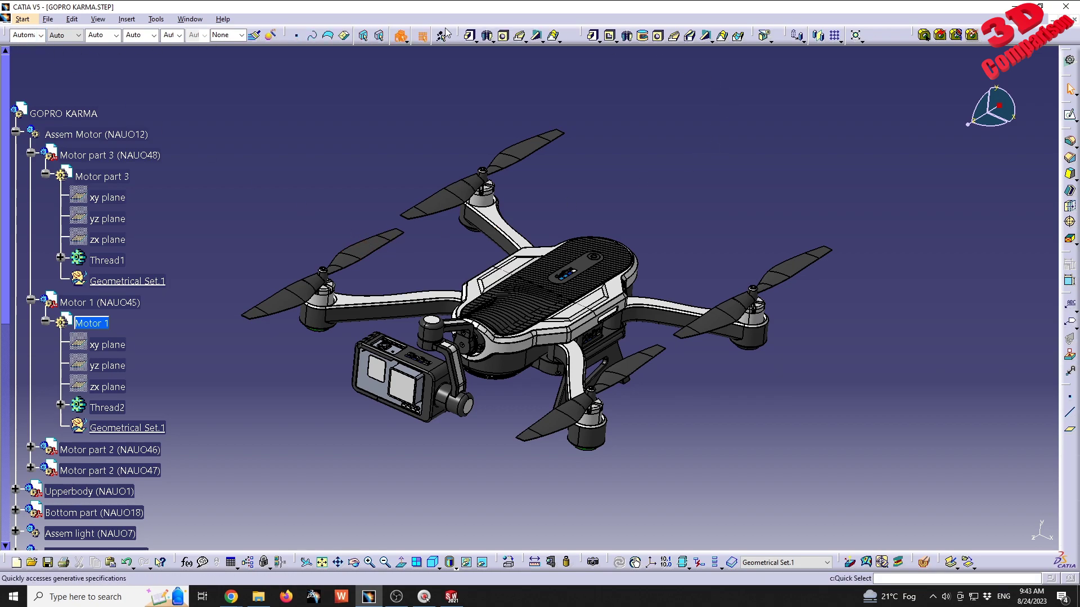
drag(460, 36, 434, 109)
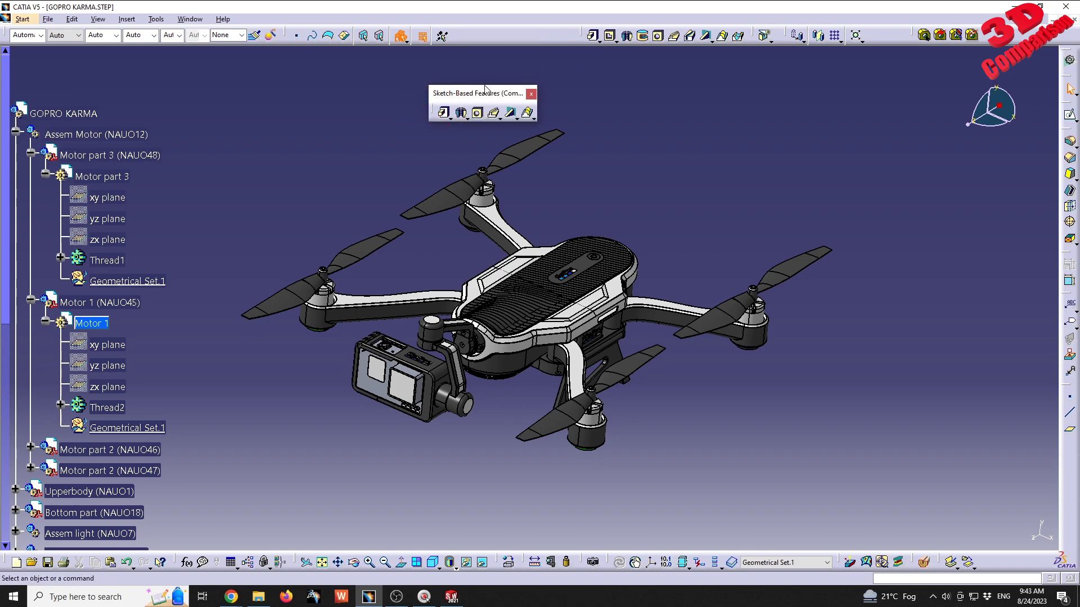
drag(493, 28, 495, 31)
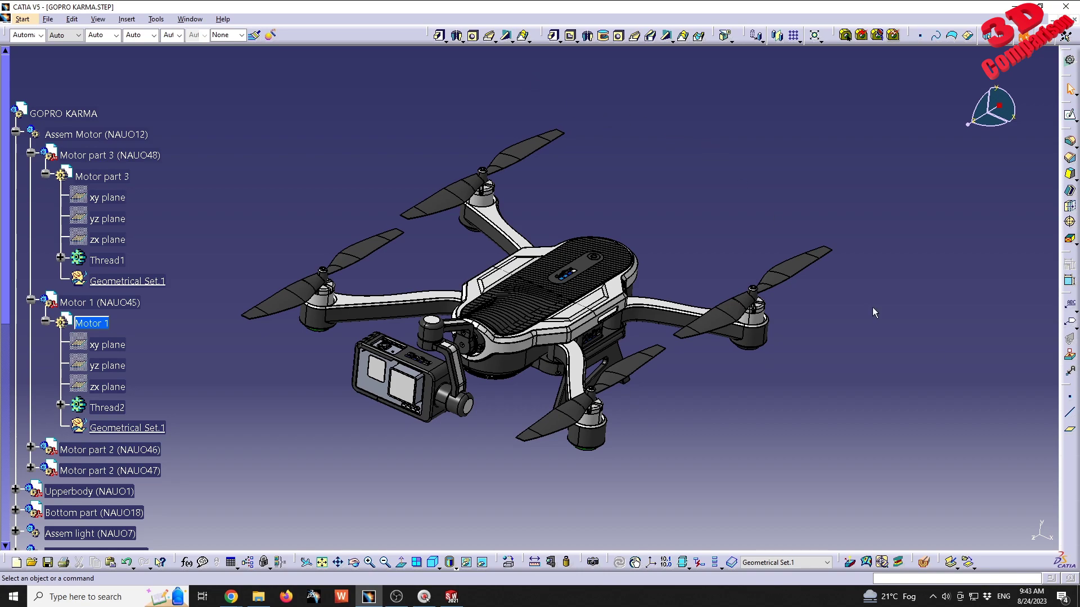
drag(1068, 388, 917, 351)
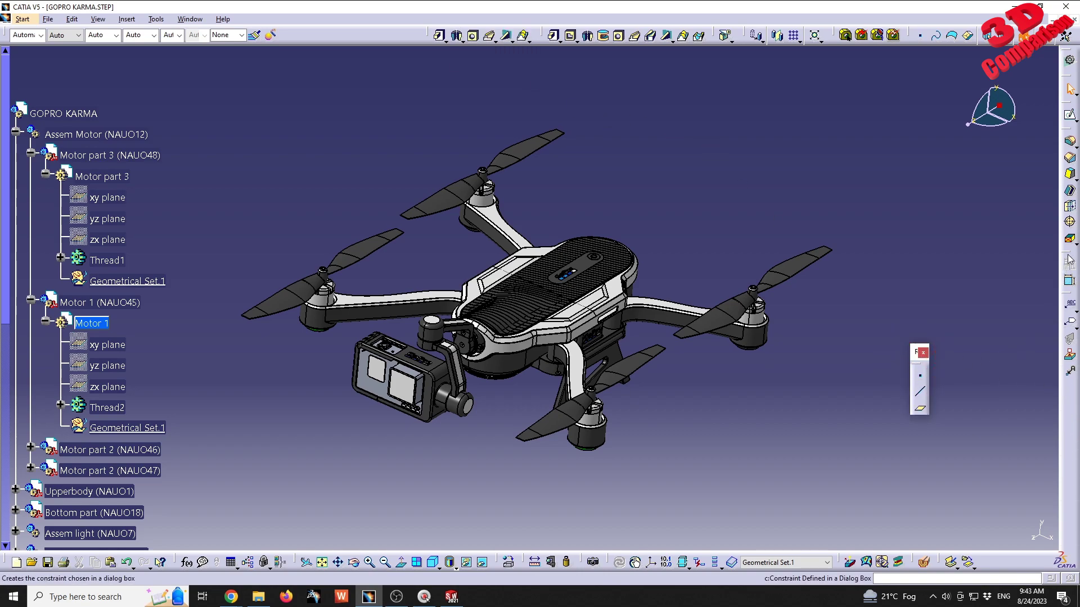
drag(1069, 253, 916, 241)
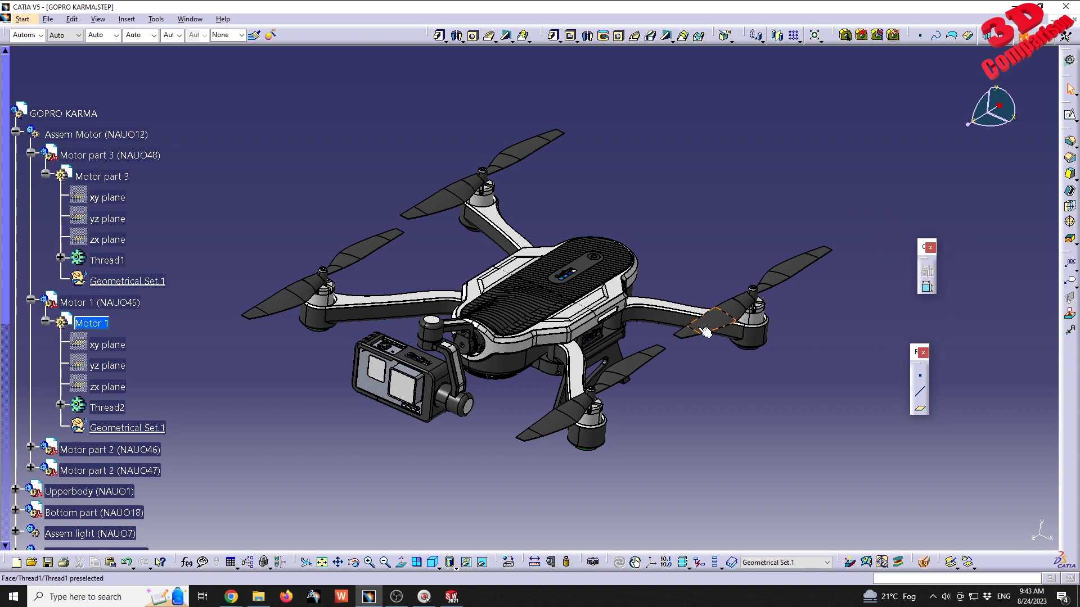
Restore the default position of all toolbars through the Customize settings.
click(156, 20)
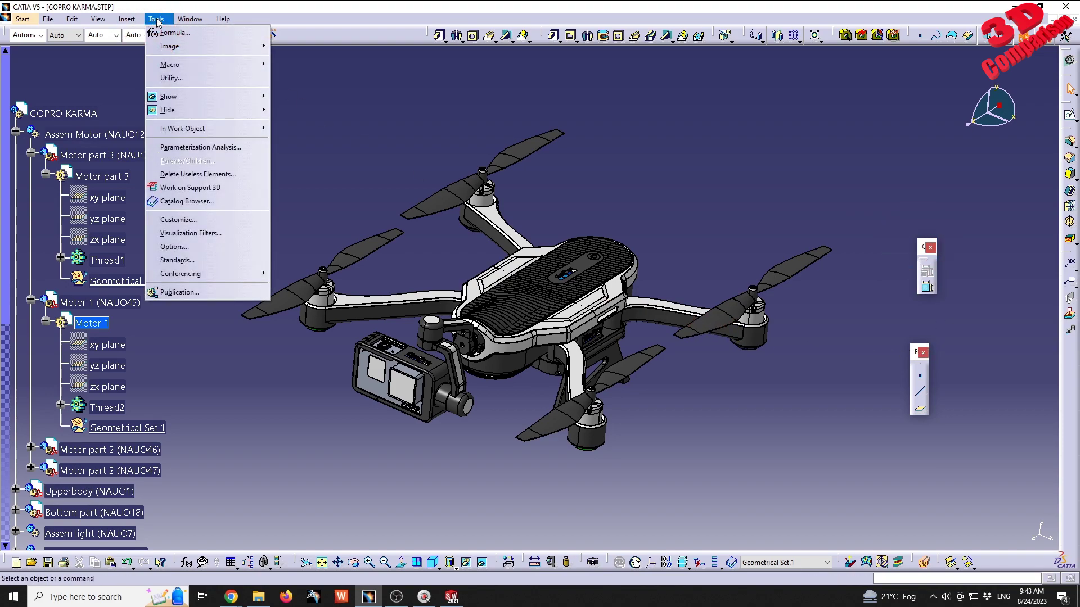
click(211, 220)
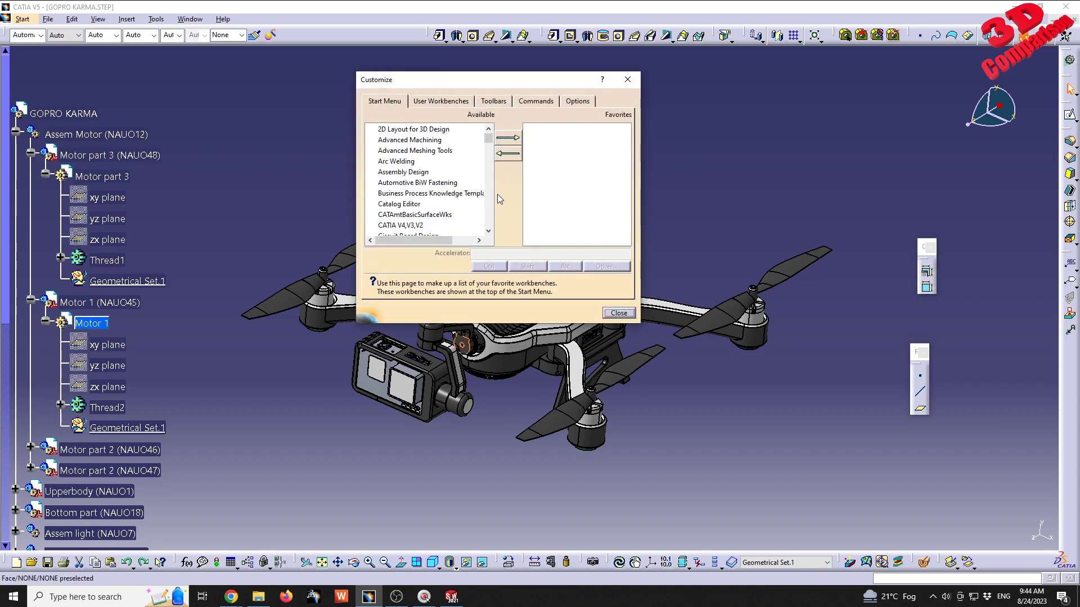
click(492, 104)
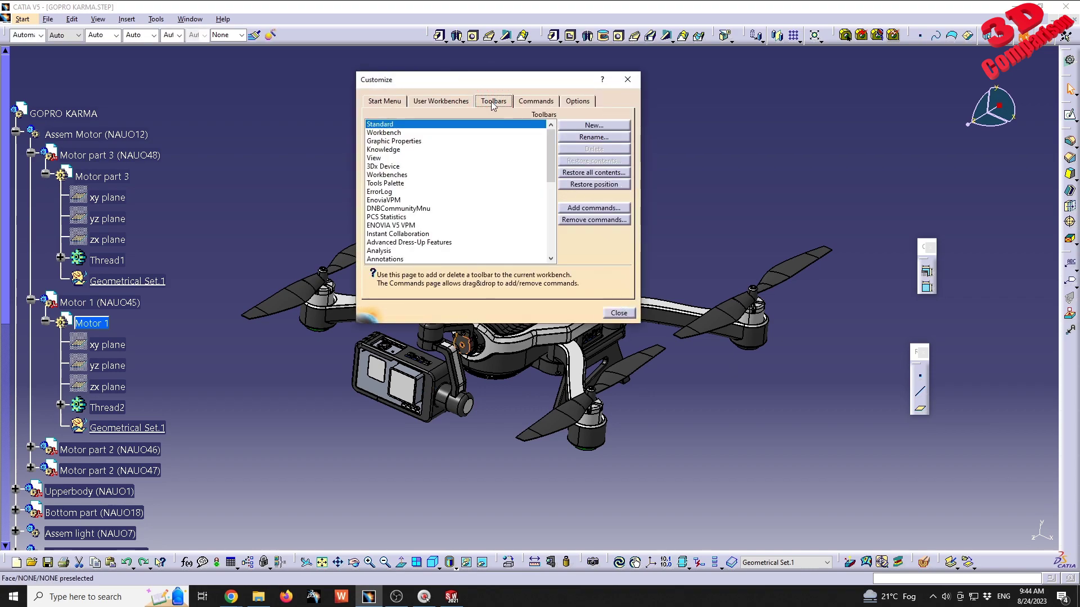
click(593, 185)
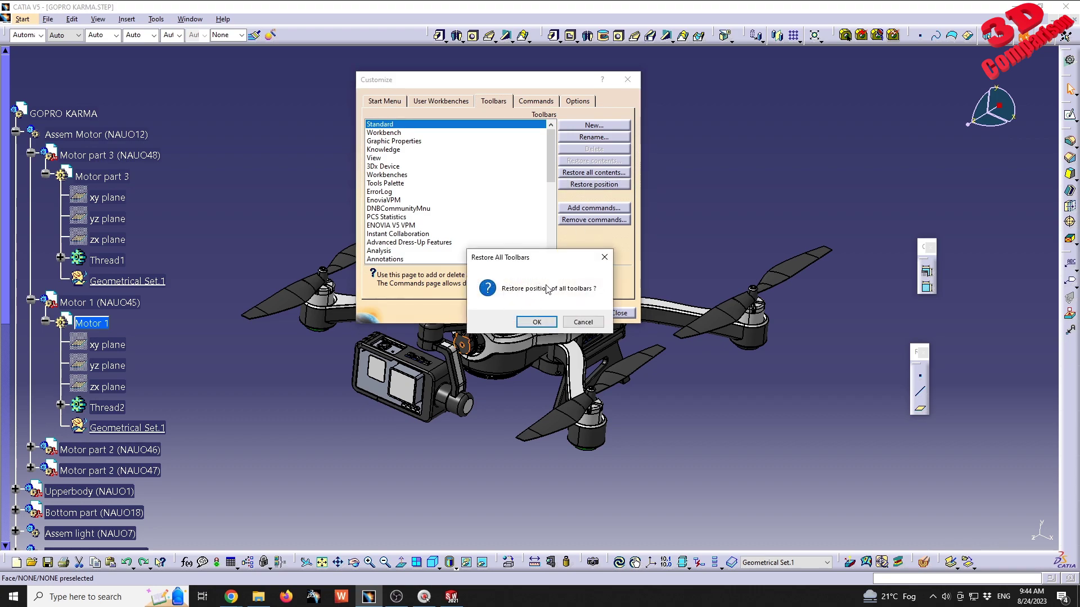
click(538, 320)
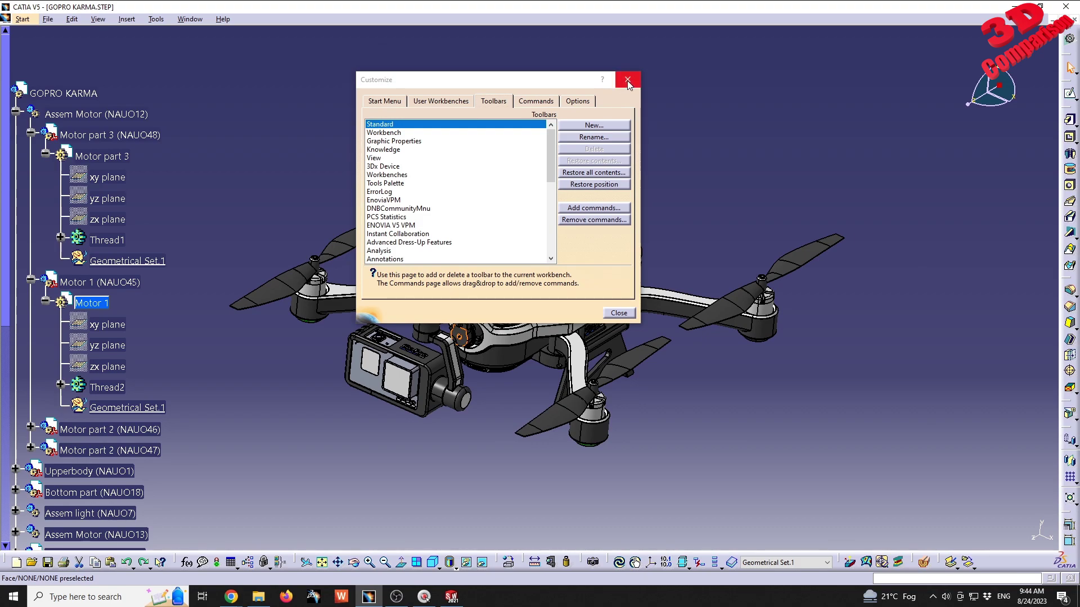
click(627, 80)
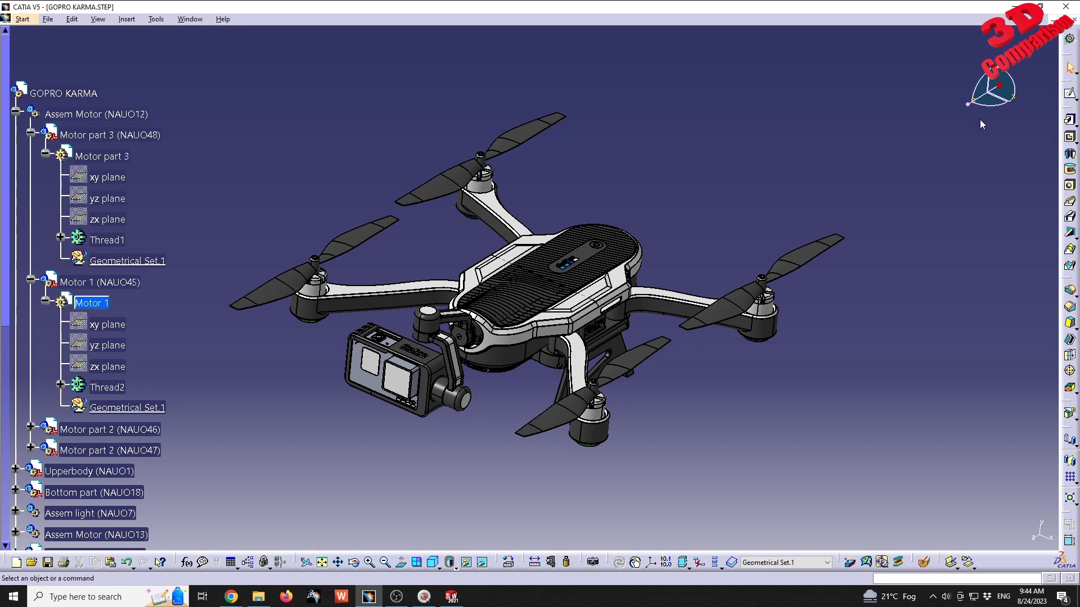
Detach the Sketch-Based Features and Dress-Up Features toolbars and dock them next to each other horizontally above the drone.
drag(866, 102, 868, 99)
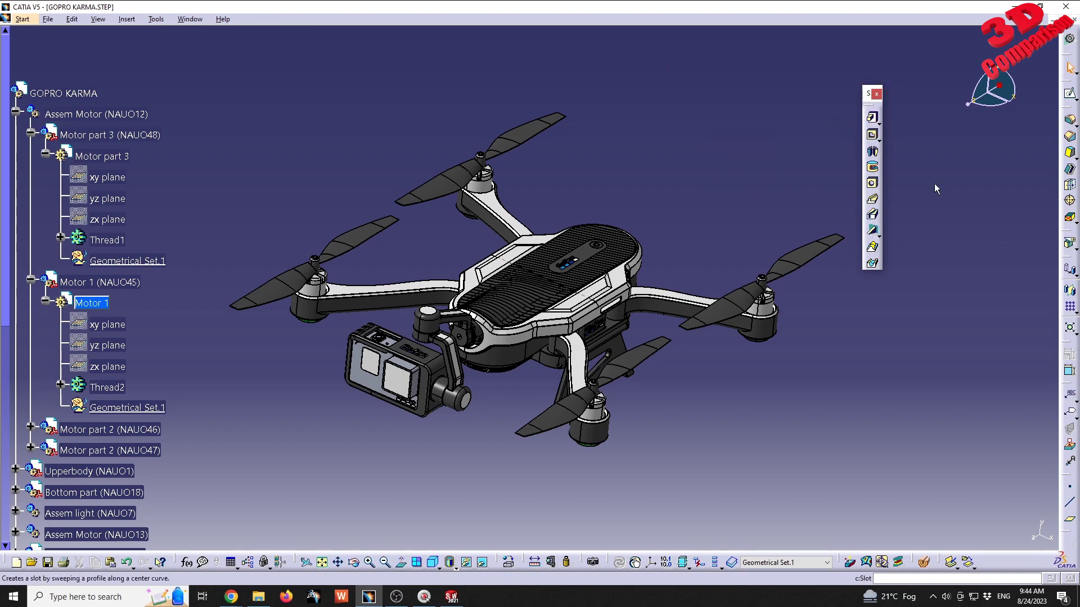
drag(805, 119, 791, 107)
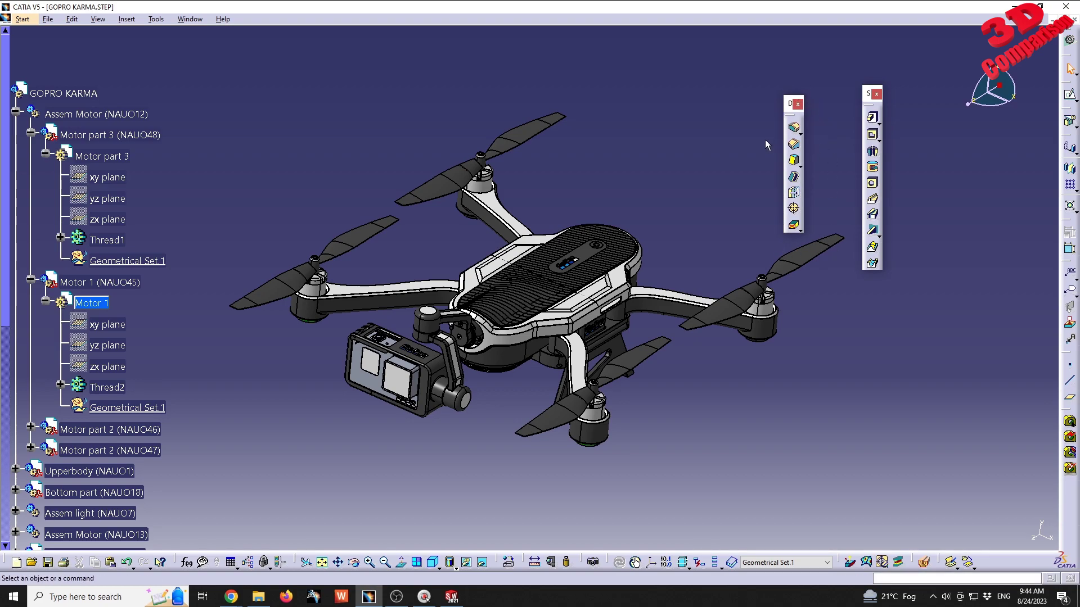
drag(316, 48, 450, 86)
drag(605, 49, 801, 90)
drag(686, 16, 724, 99)
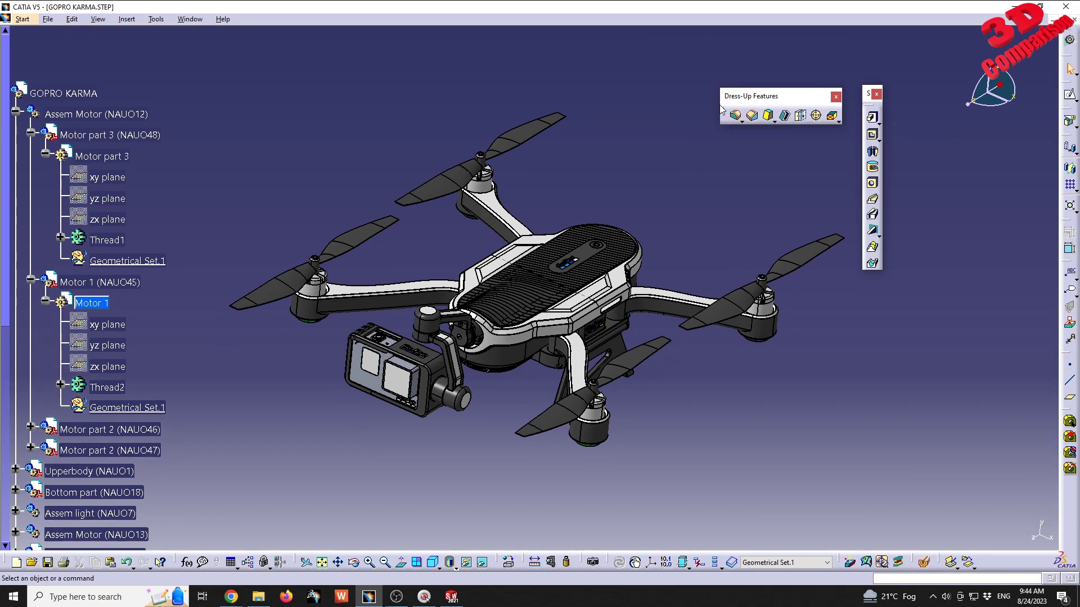
drag(701, 33, 696, 17)
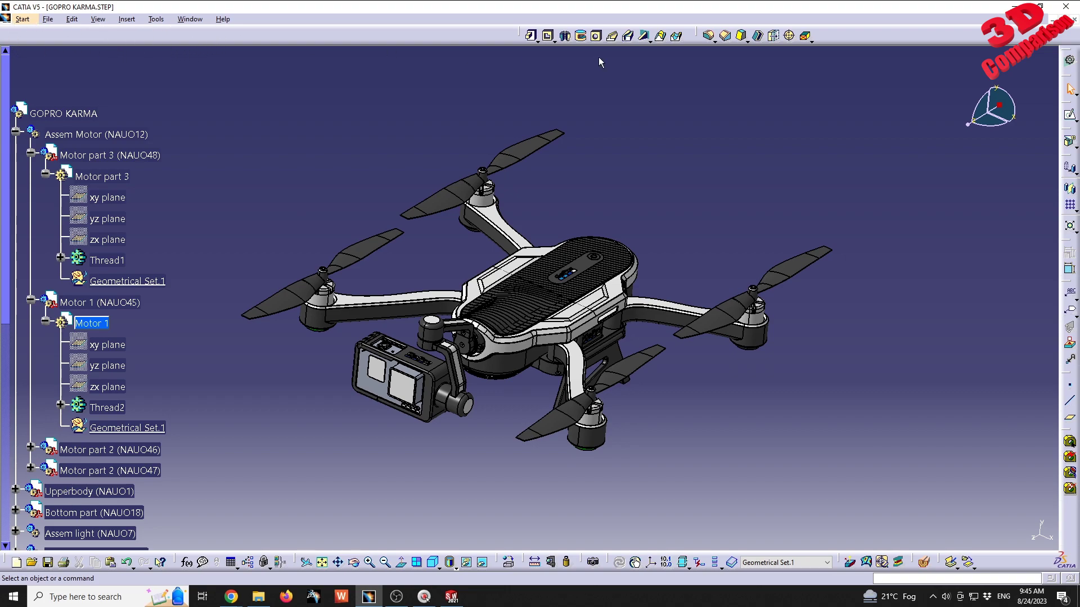
Show the Graphic Properties toolbar and look through its line thickness options.
right_click(366, 35)
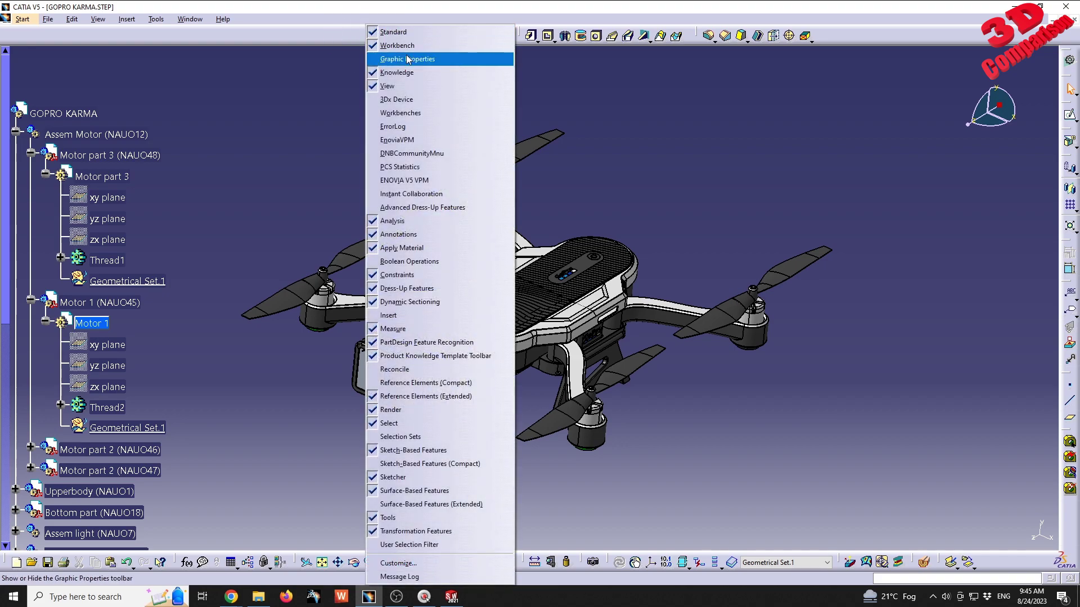
click(423, 61)
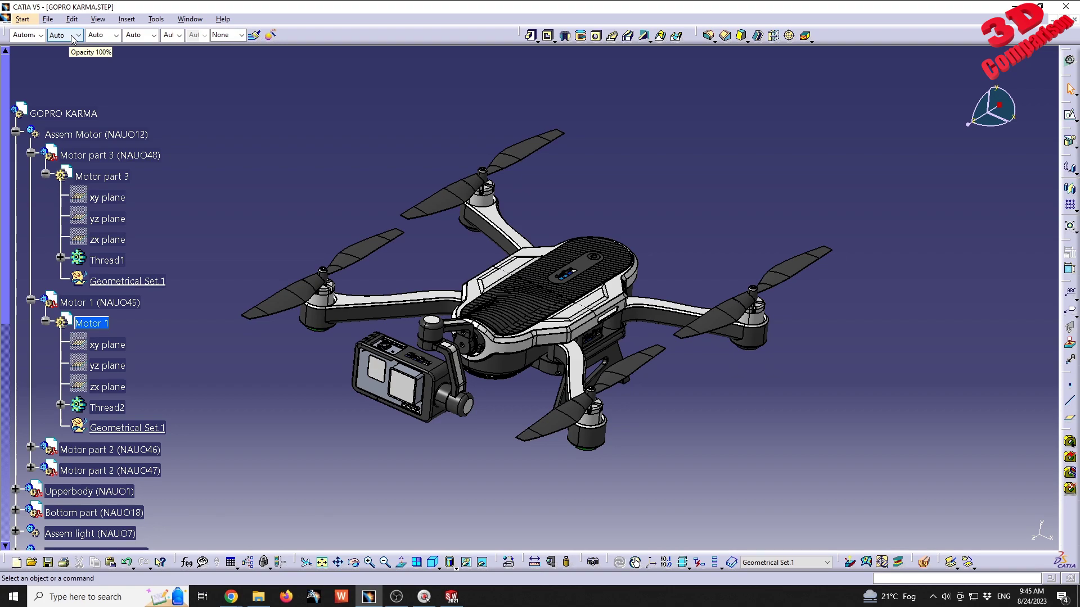
click(116, 35)
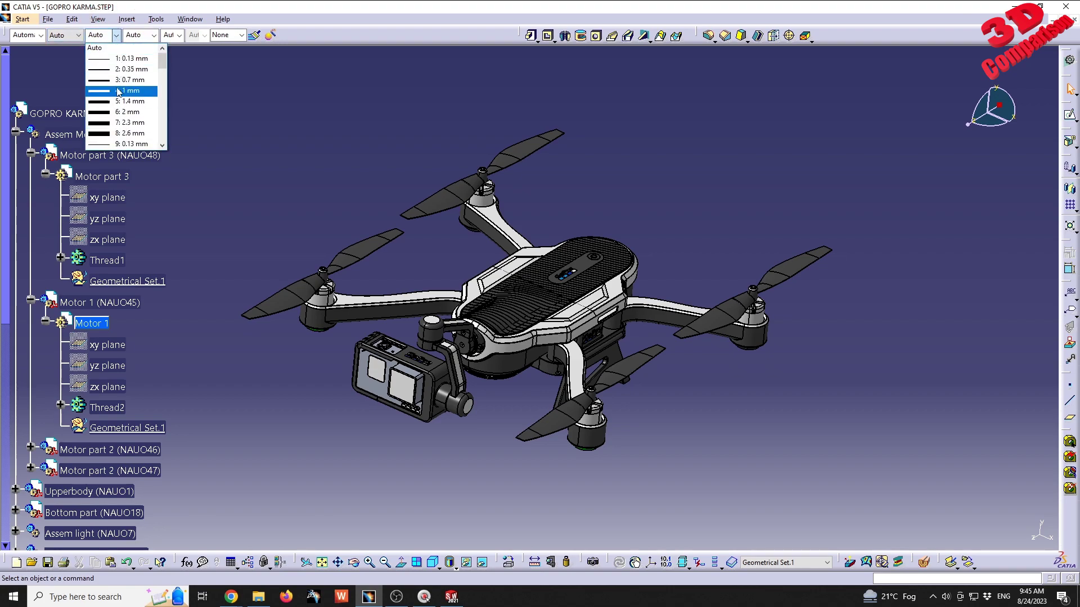
click(320, 120)
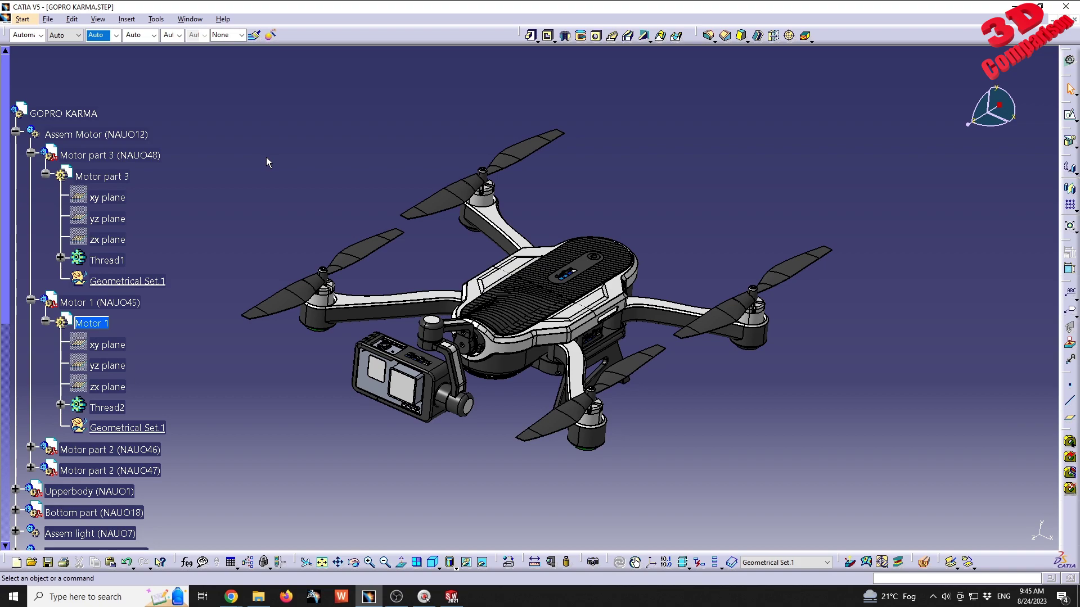
Reactivate the top-level GOPRO KARMA product and switch it to the DMU Kinematics workbench.
double_click(80, 115)
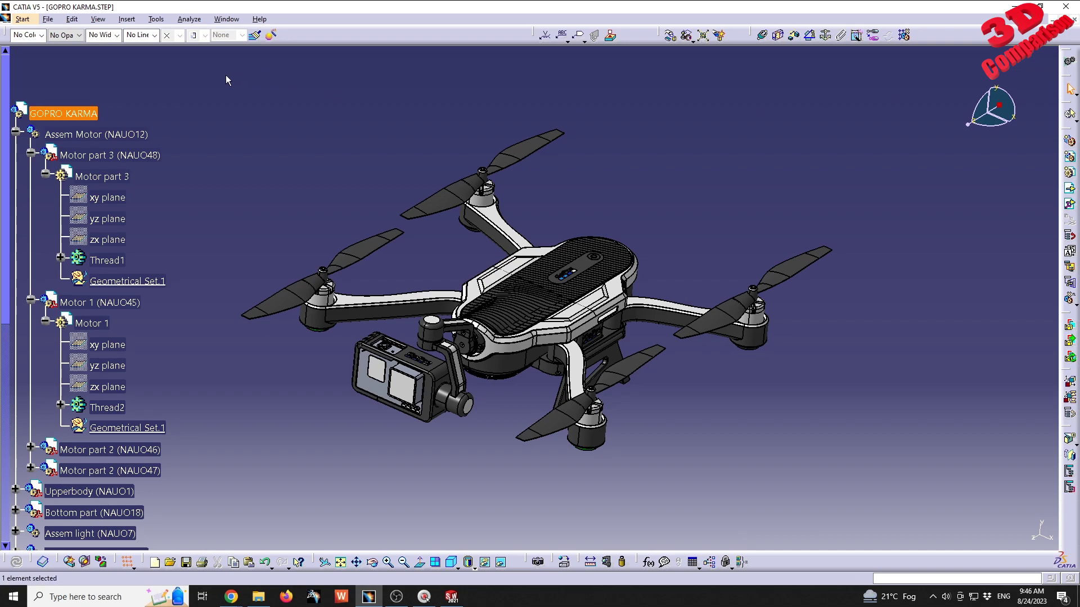
click(22, 18)
mouse_move(70, 50)
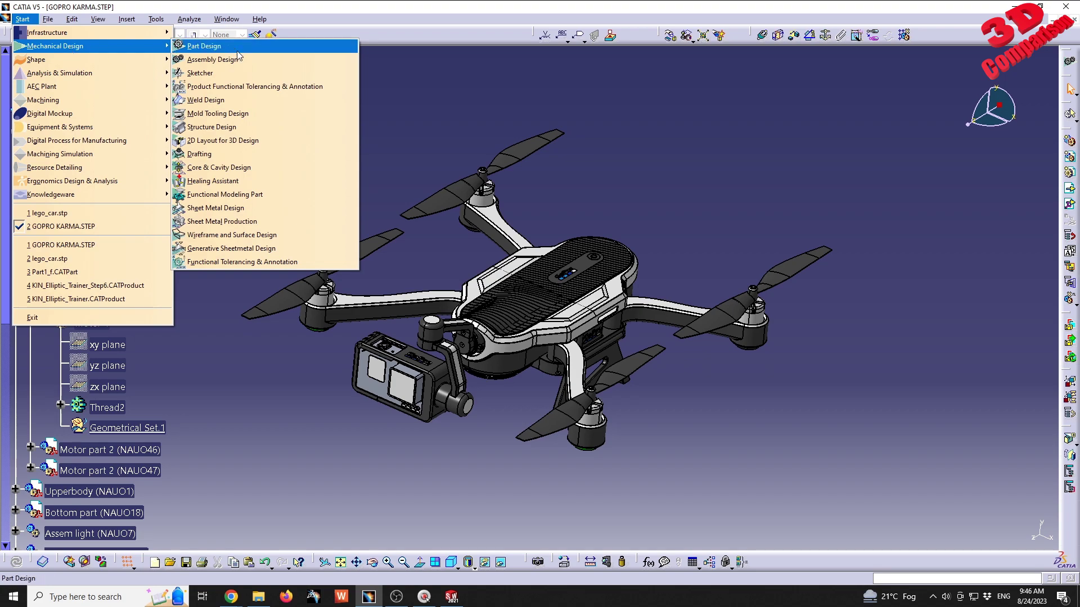
mouse_move(84, 113)
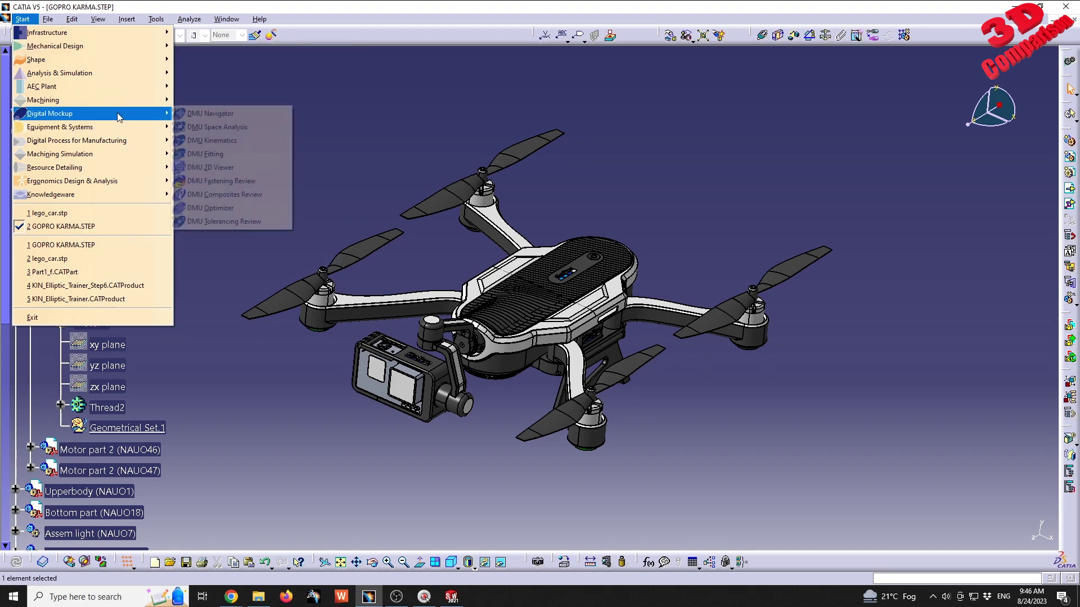
click(209, 141)
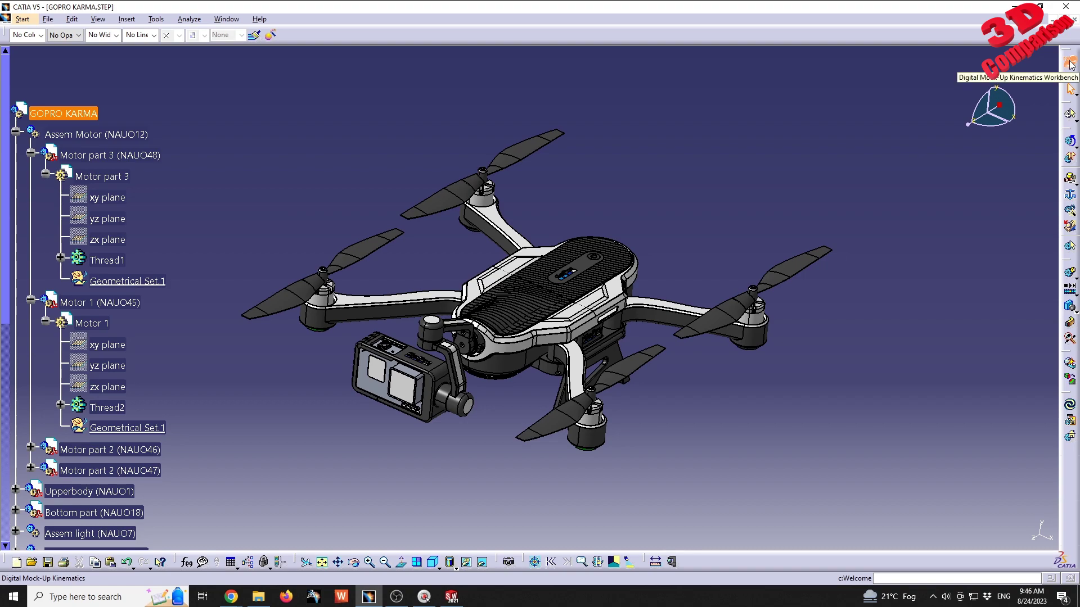
click(1069, 63)
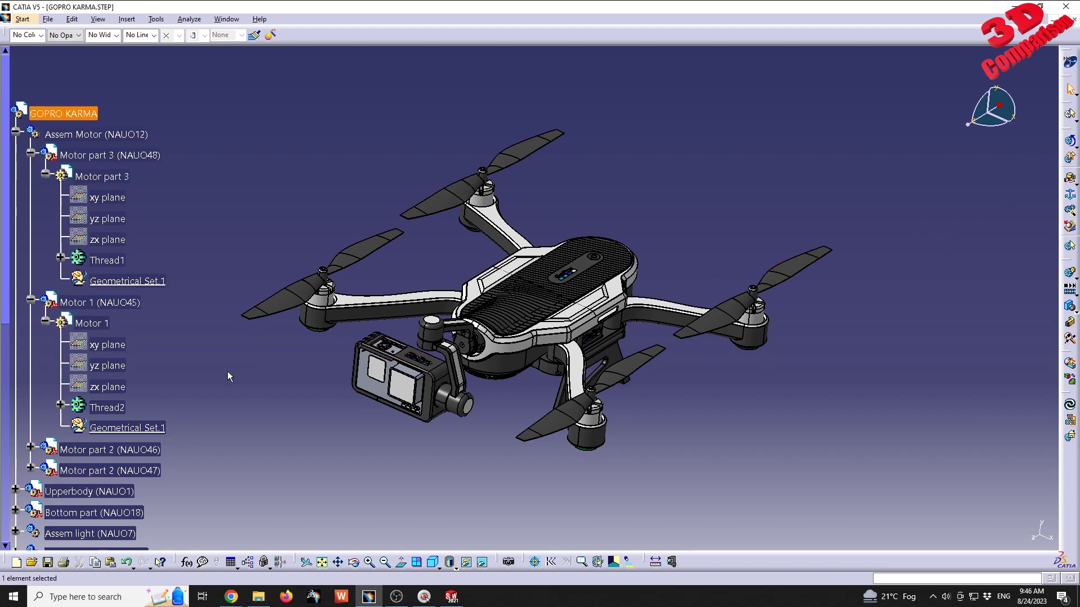
Activate the Motor 1 part for editing and return to the top-level GOPRO KARMA product.
double_click(93, 324)
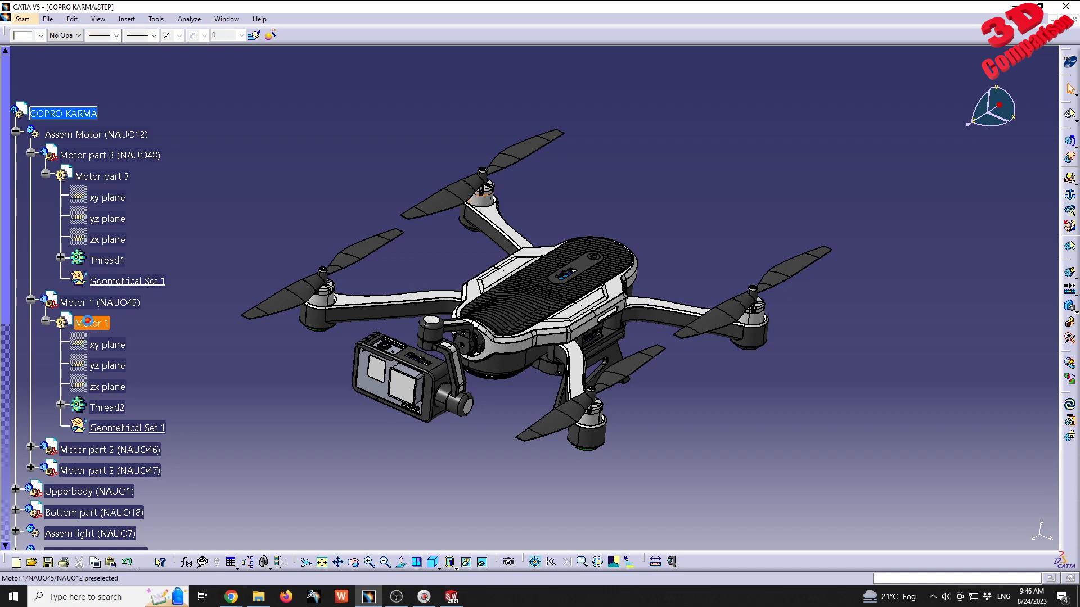
click(742, 157)
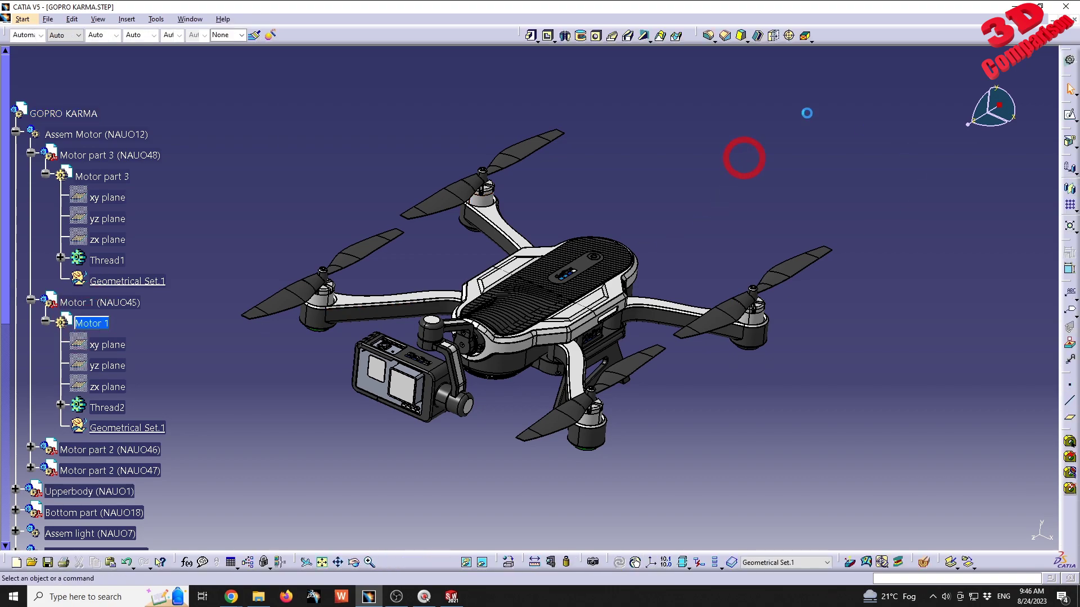
double_click(74, 116)
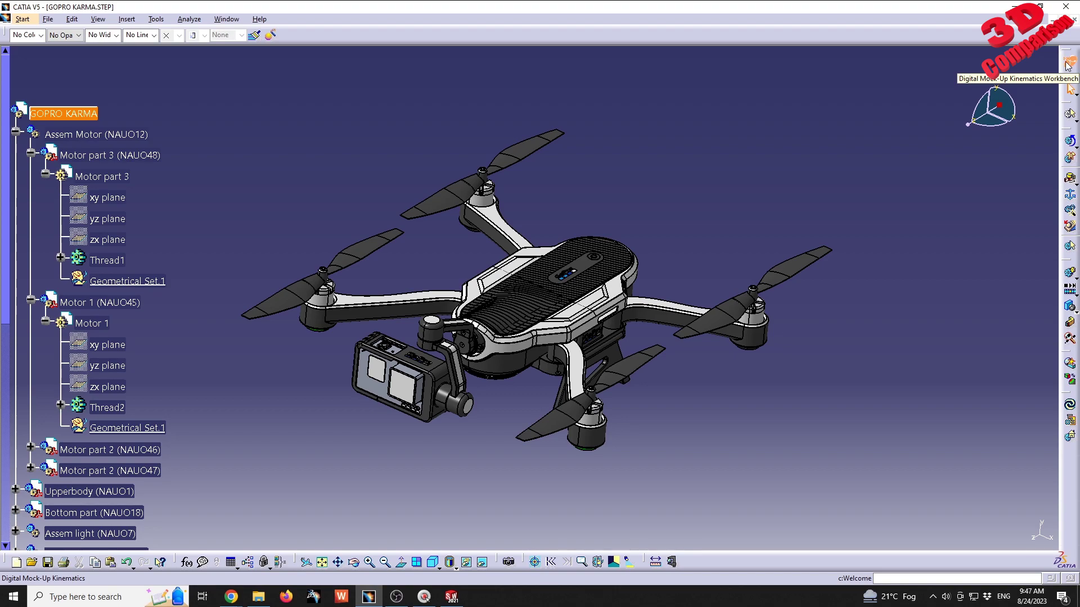
Switch the GOPRO KARMA product from DMU Kinematics to the Assembly Design workbench.
click(22, 19)
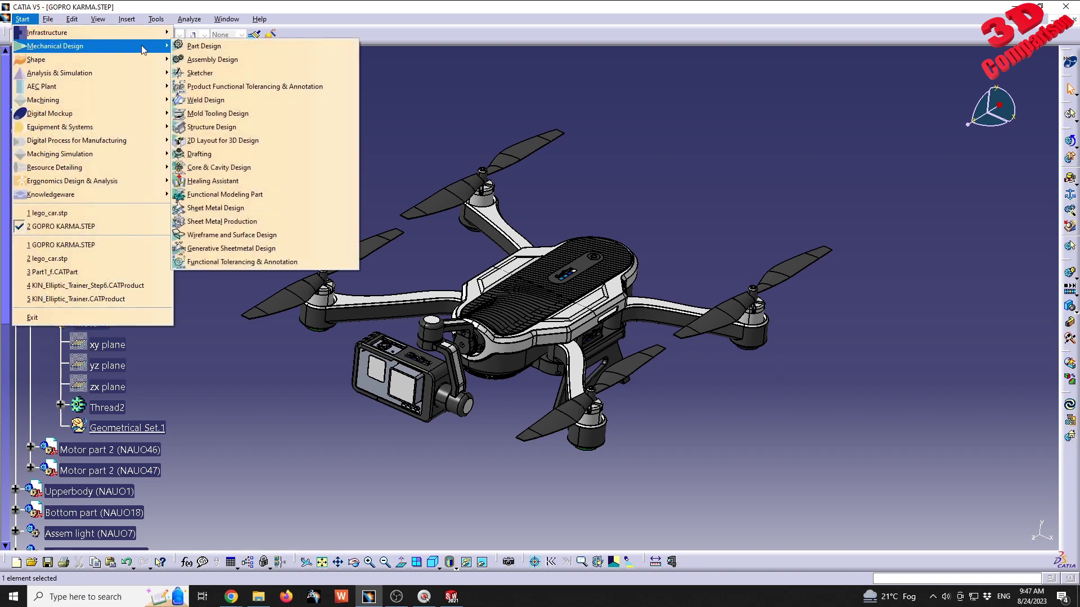
click(212, 60)
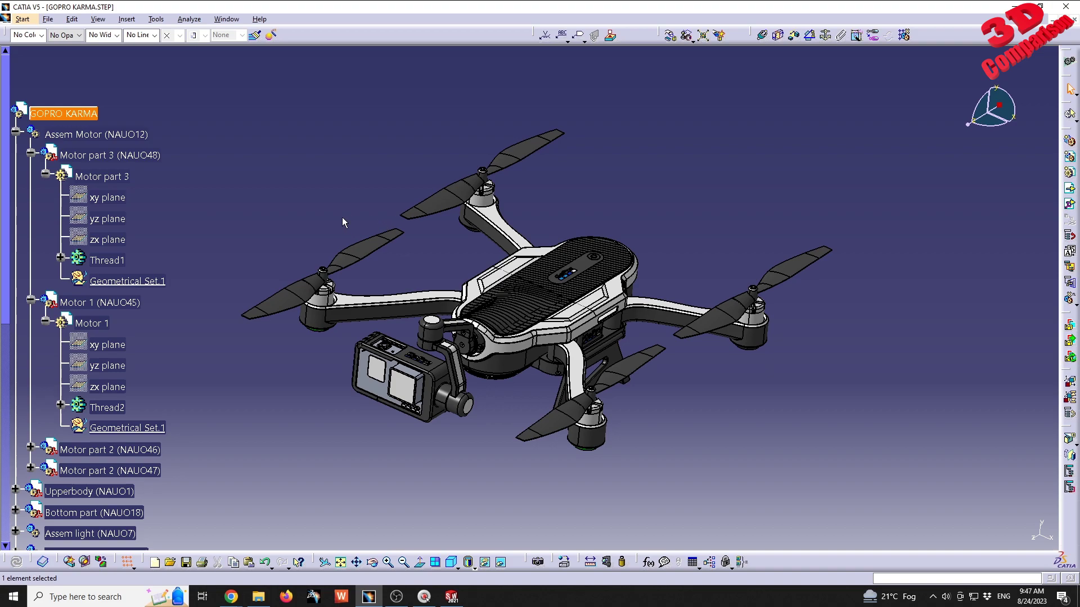
scroll(188, 201, down, 3)
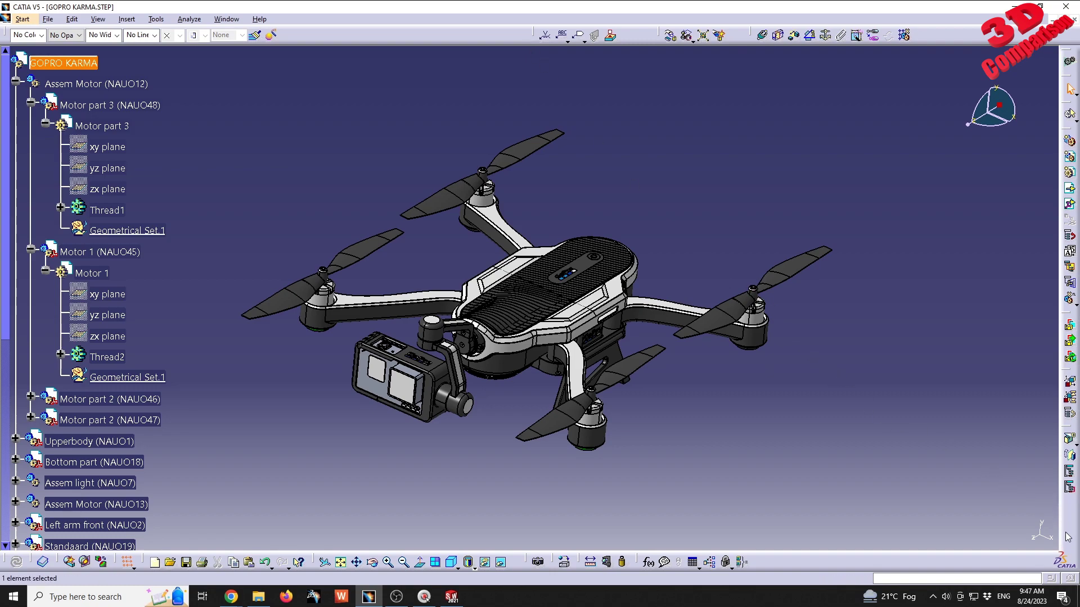
click(162, 22)
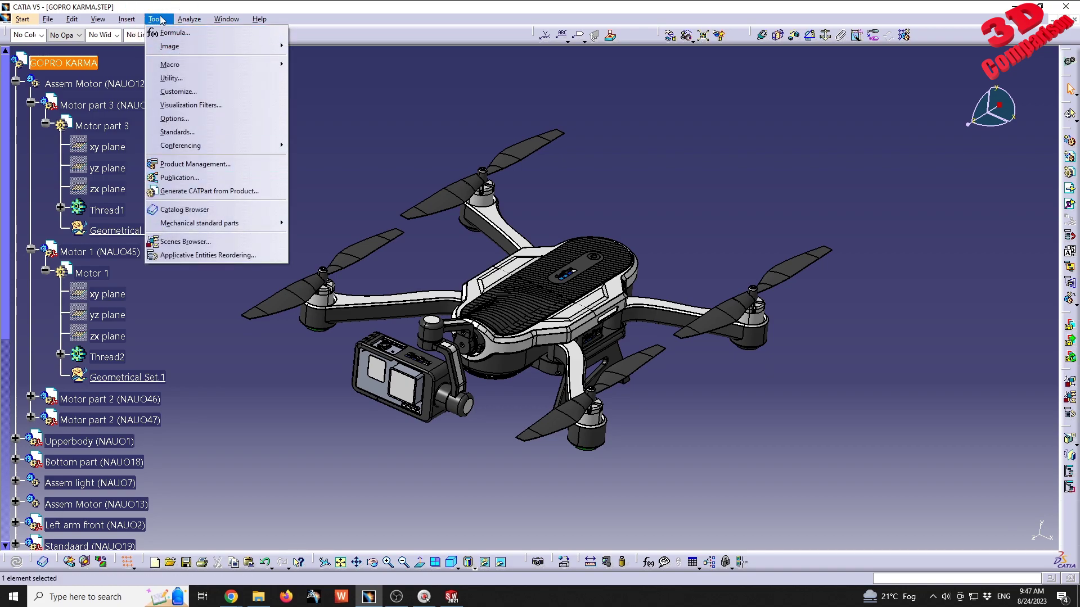
click(192, 123)
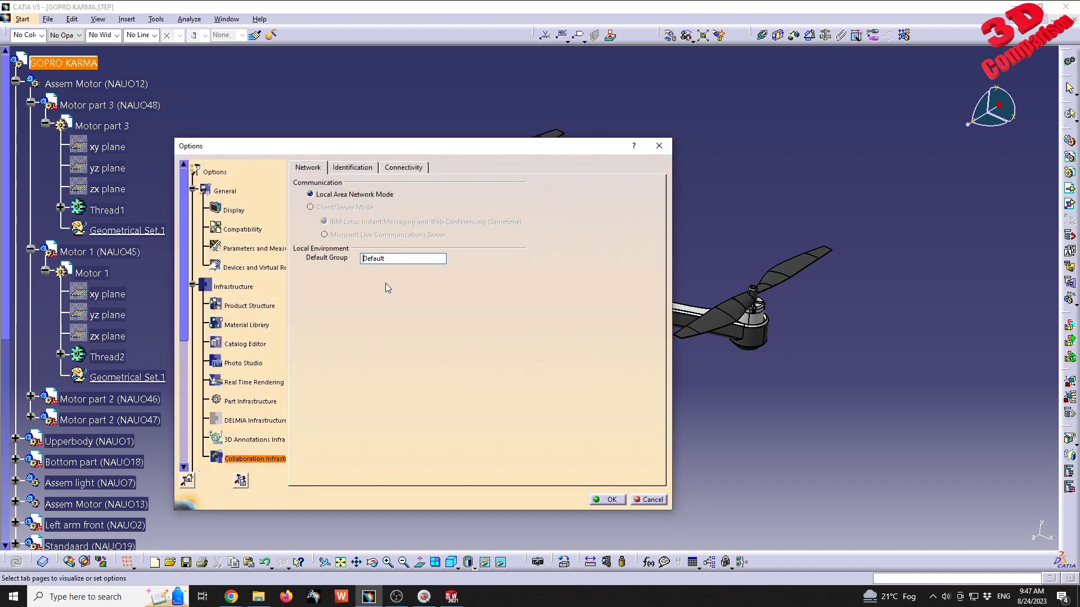
click(659, 147)
Restore the position of all toolbars through the toolbar customization settings and accept the confirmation.
click(156, 20)
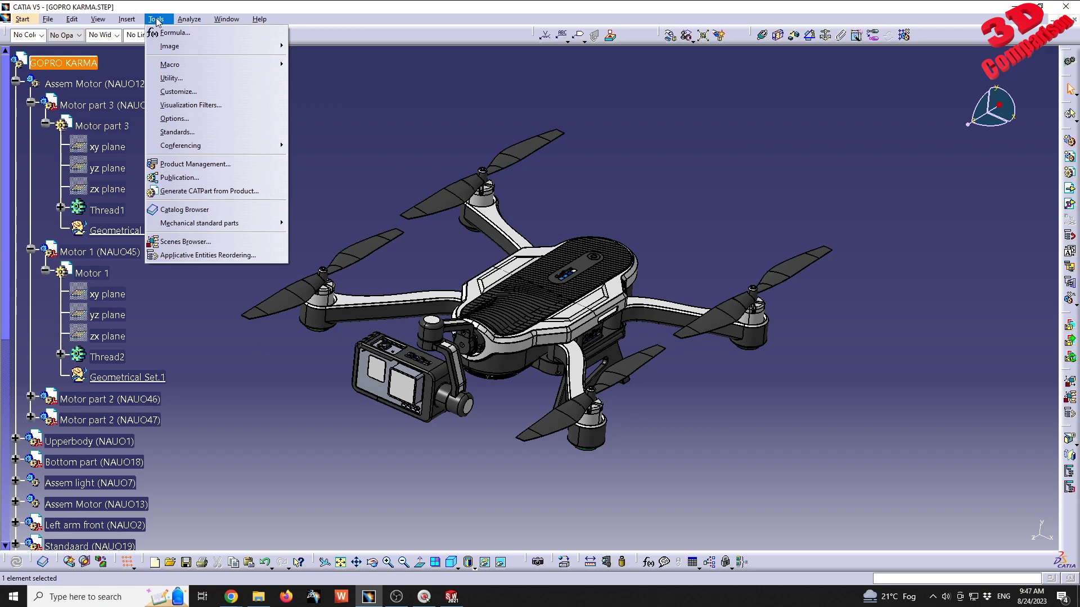
click(190, 90)
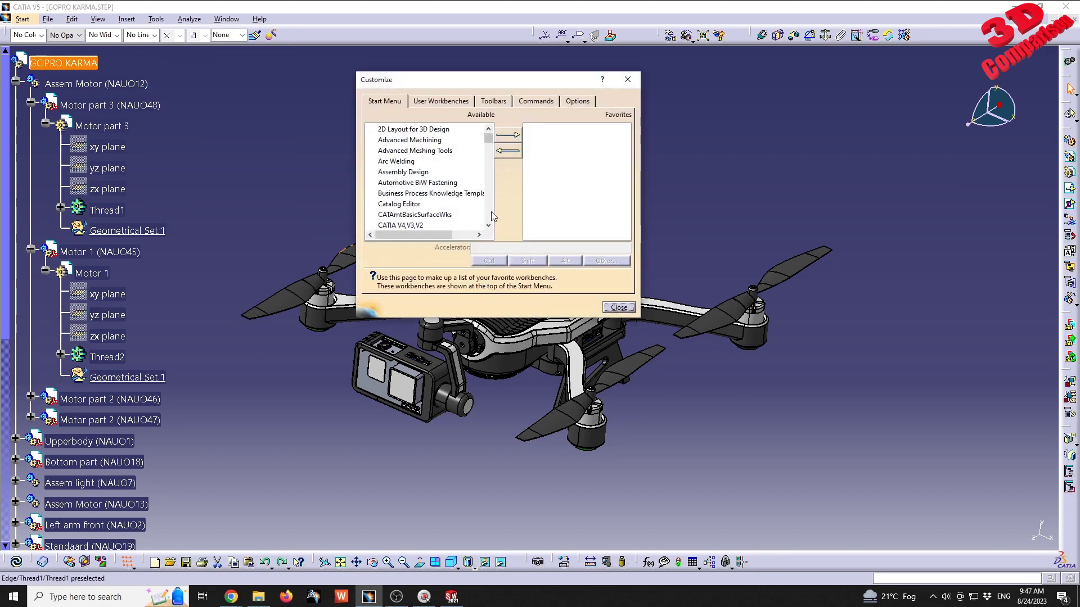
click(496, 102)
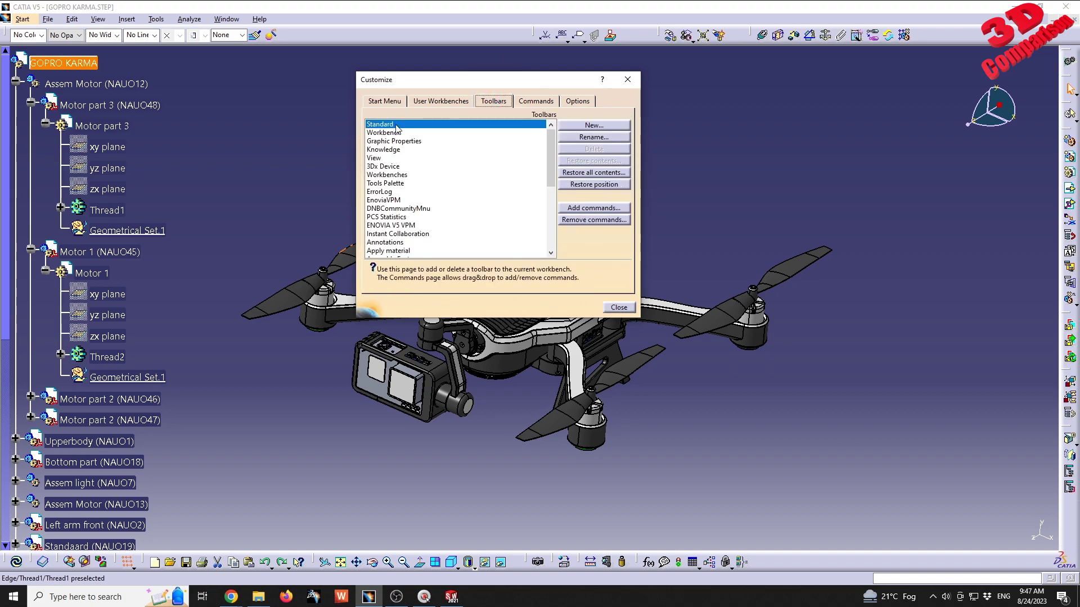
click(599, 187)
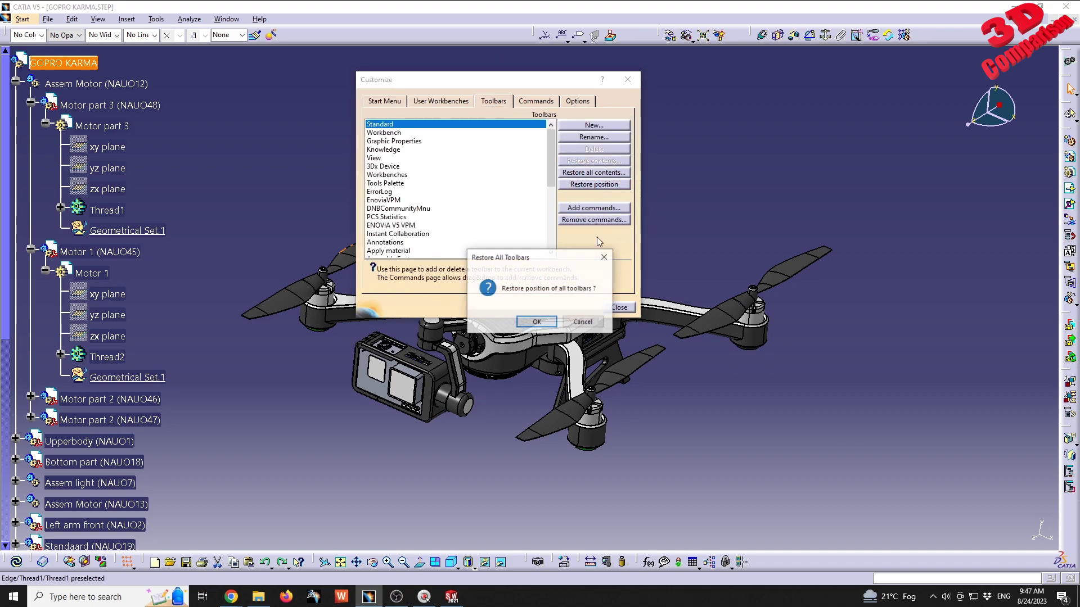
click(533, 326)
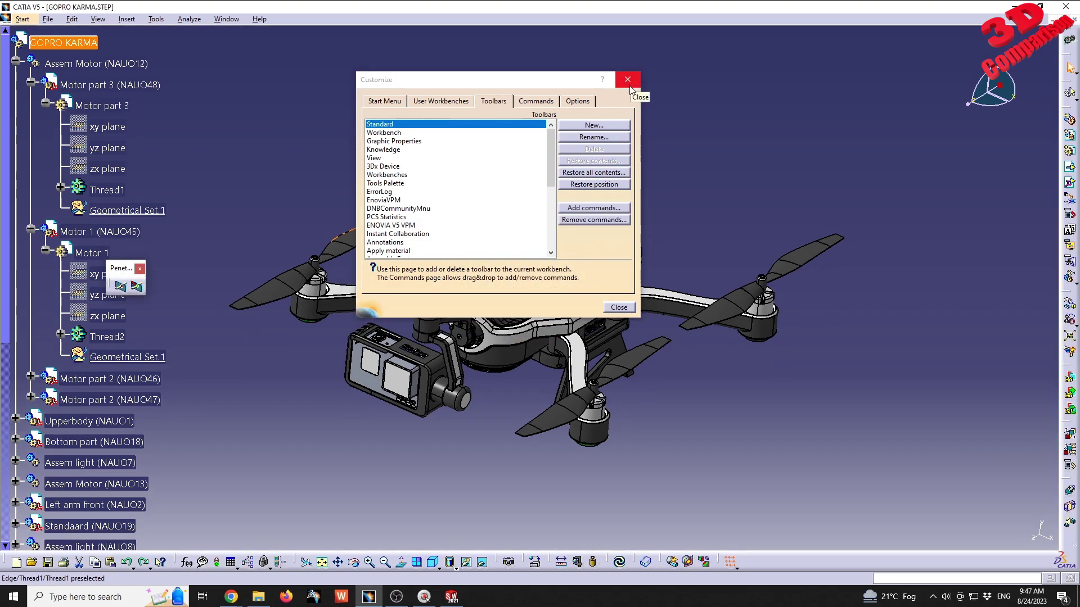
click(628, 81)
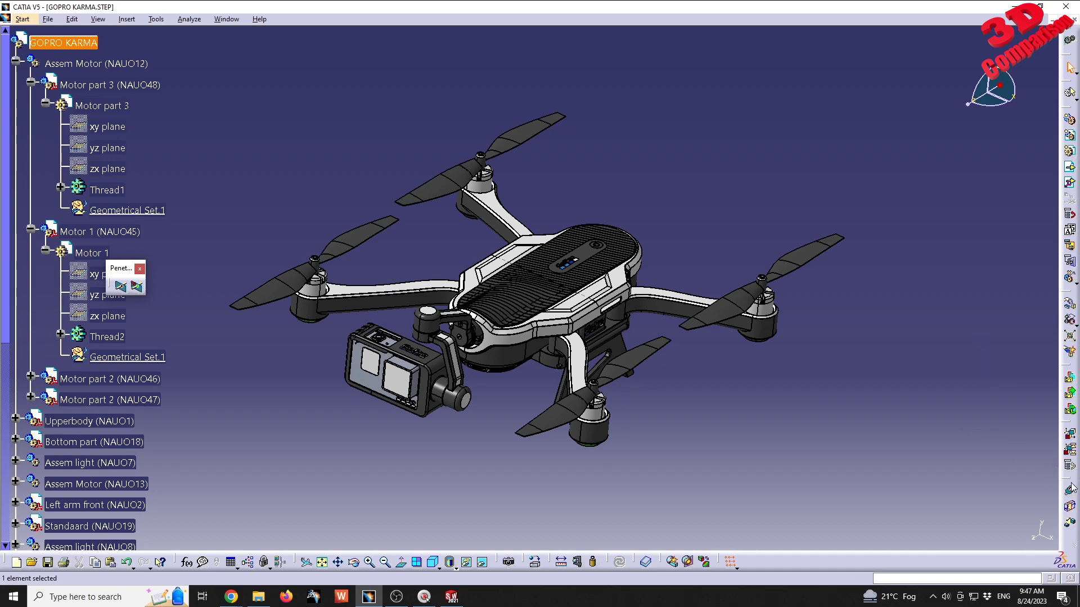
Dock the Constraints toolbar, the Annotations toolbar and one more side toolbar in a horizontal strip above the 3D view.
drag(513, 53, 569, 66)
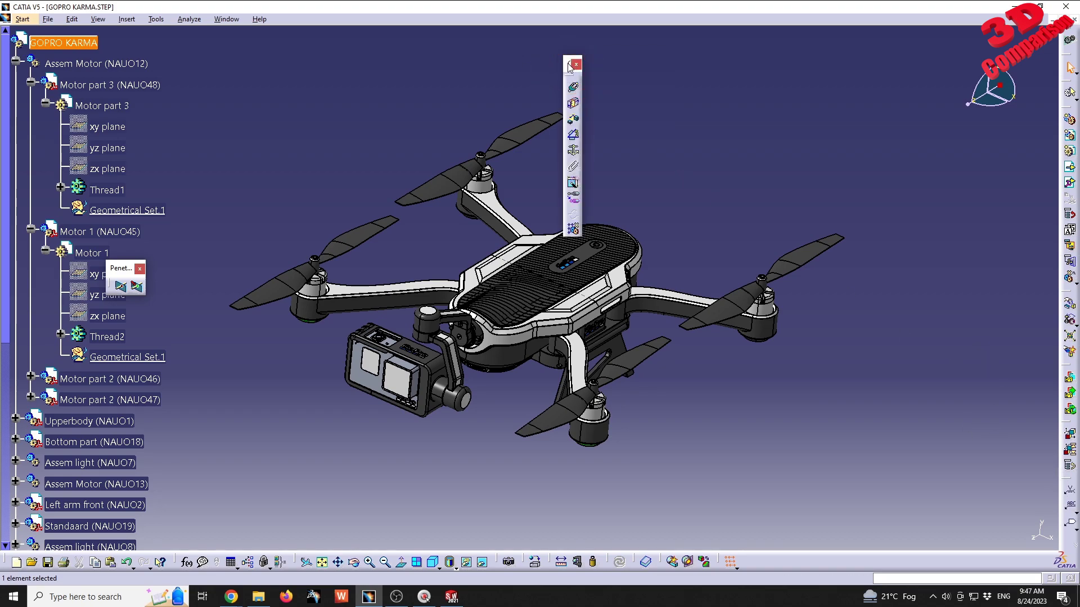
drag(553, 21, 577, 23)
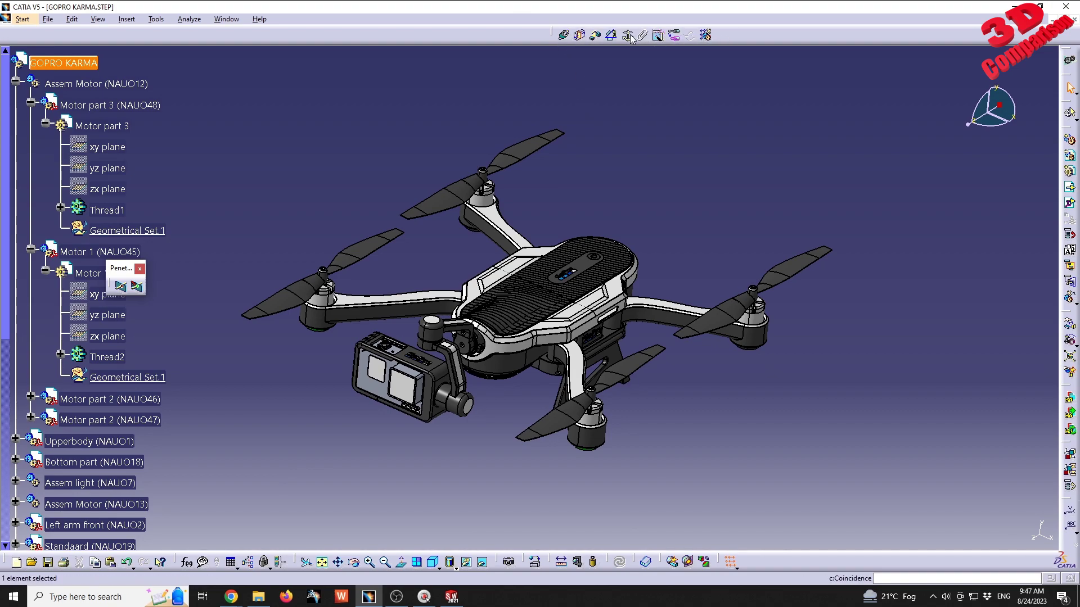
click(1076, 532)
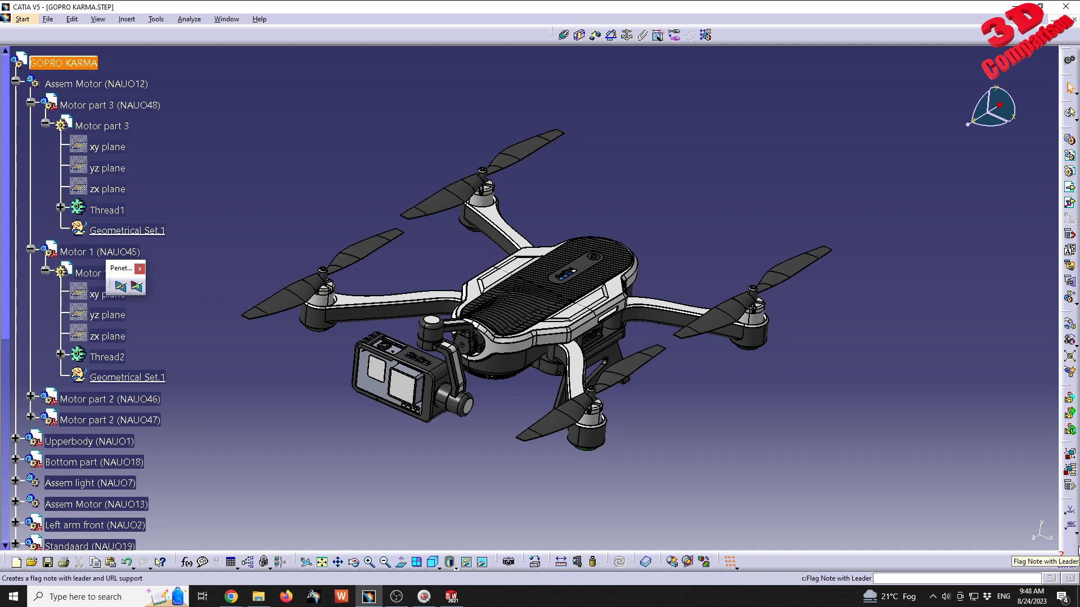
drag(721, 35, 725, 36)
mouse_move(487, 23)
mouse_down()
mouse_move(470, 25)
mouse_move(475, 35)
mouse_up()
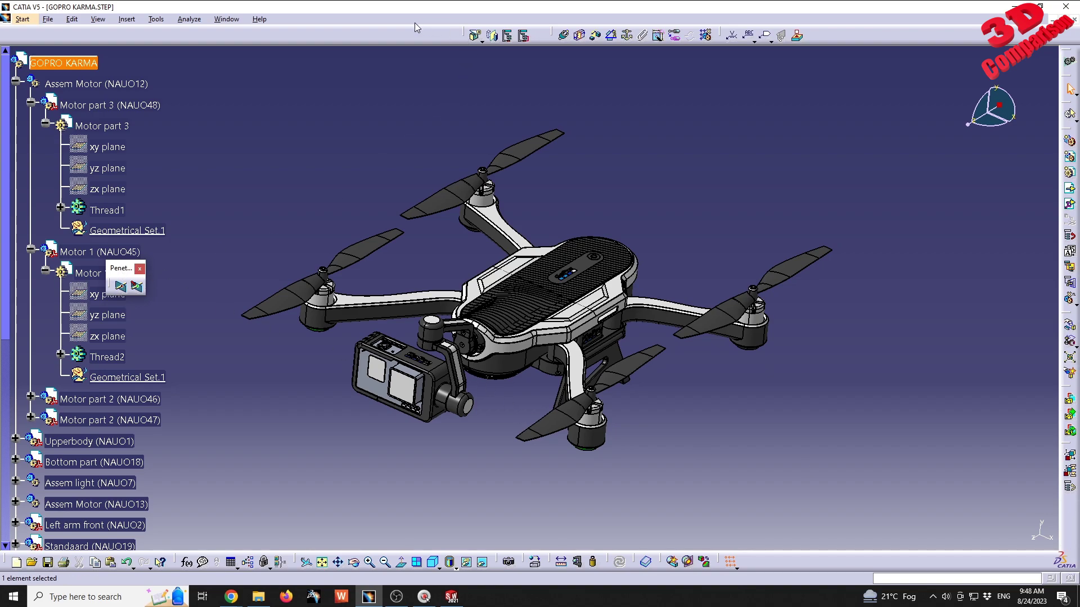
Show the Graphic Properties toolbar and dock the floating Penet... toolbar in the same strip above the 3D view.
right_click(286, 35)
click(338, 52)
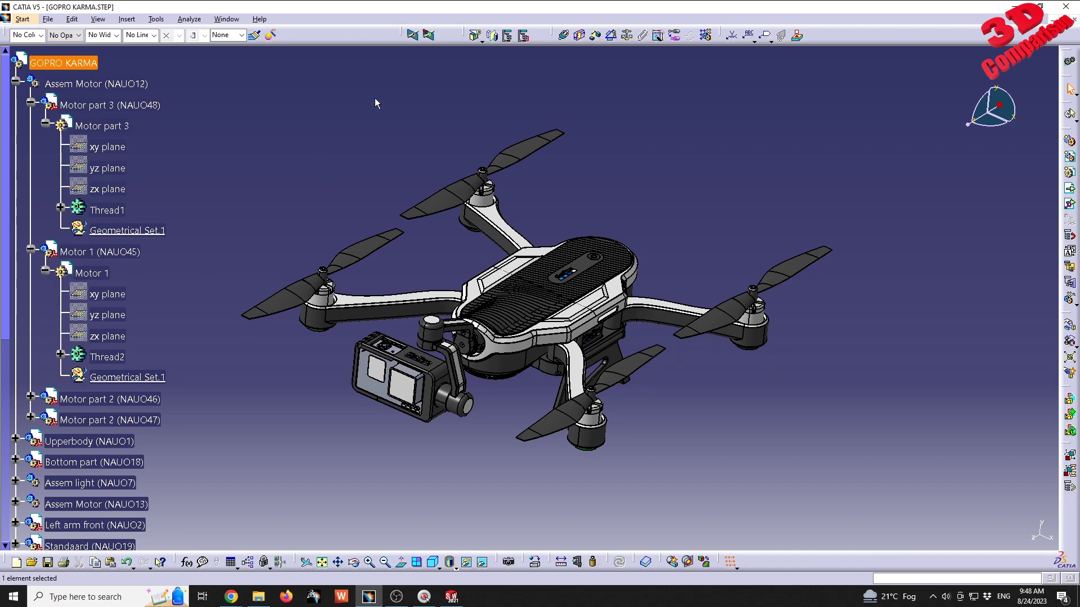
middle_drag(518, 347, 284, 225)
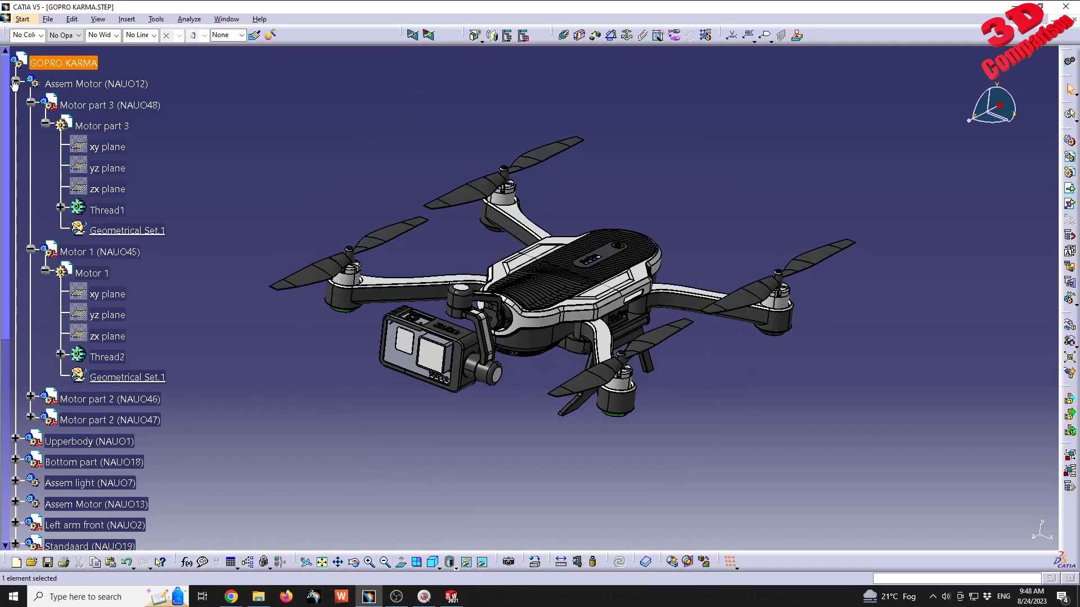
click(250, 153)
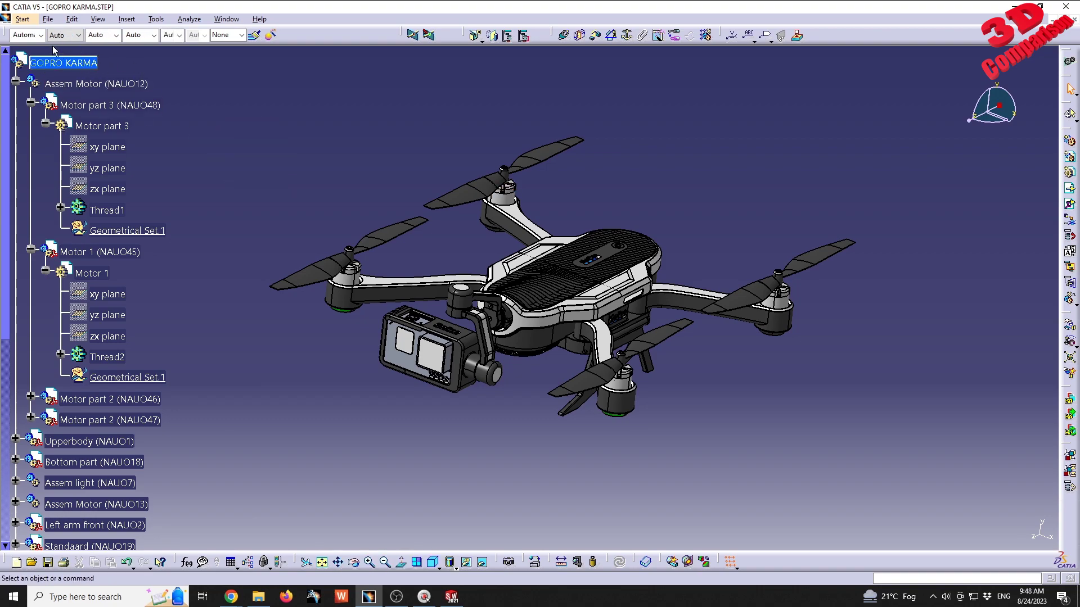
Hide the specification tree and show it again.
drag(199, 62, 16, 546)
click(276, 367)
key(F3)
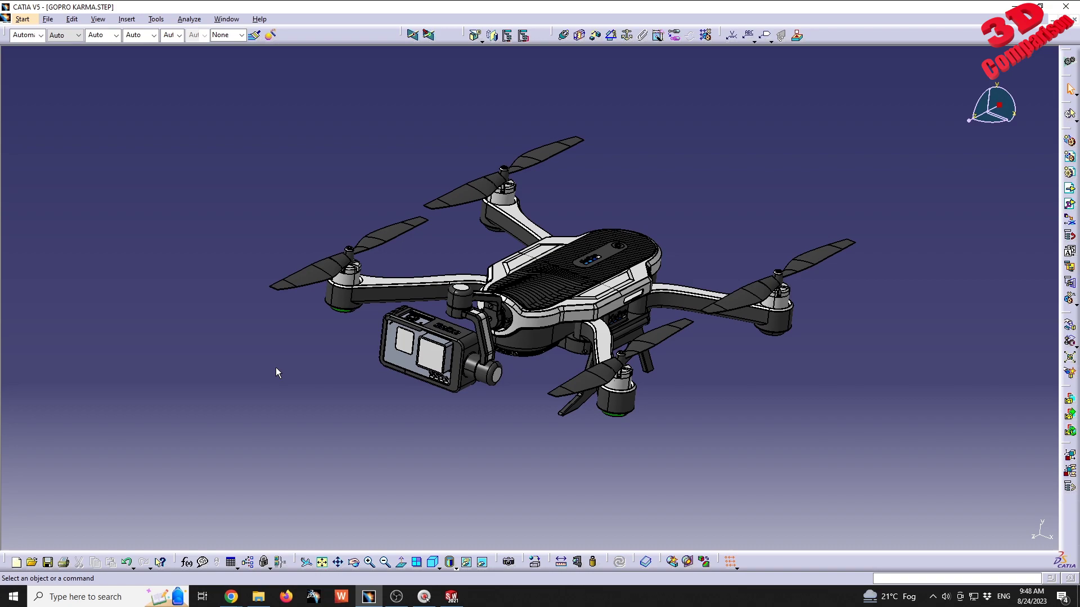
key(F3)
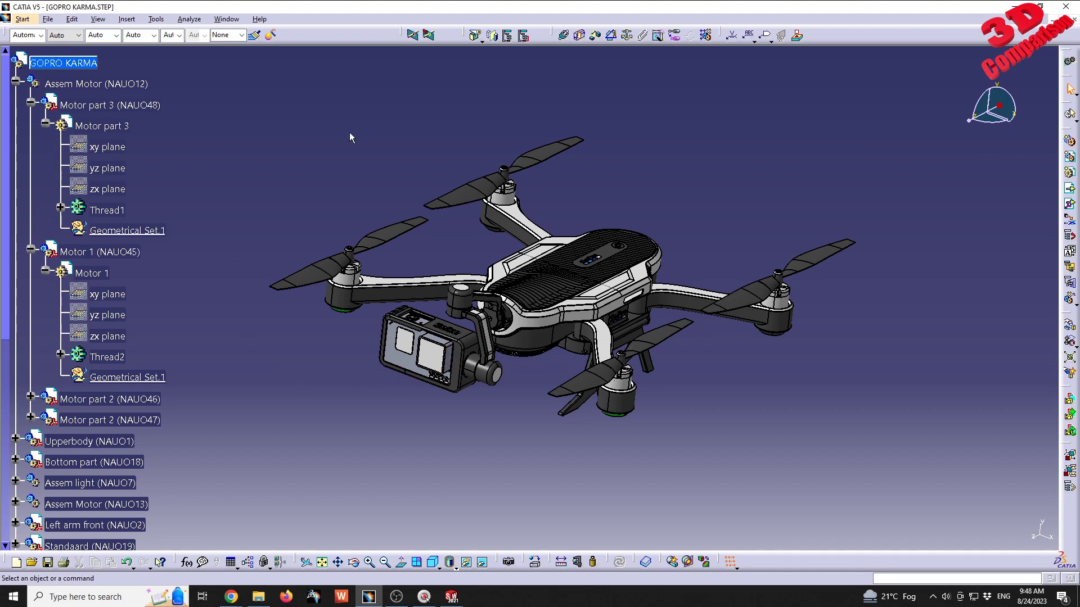
Make the specification tree active for manipulation instead of the drone geometry and move it further into the 3D view.
click(61, 156)
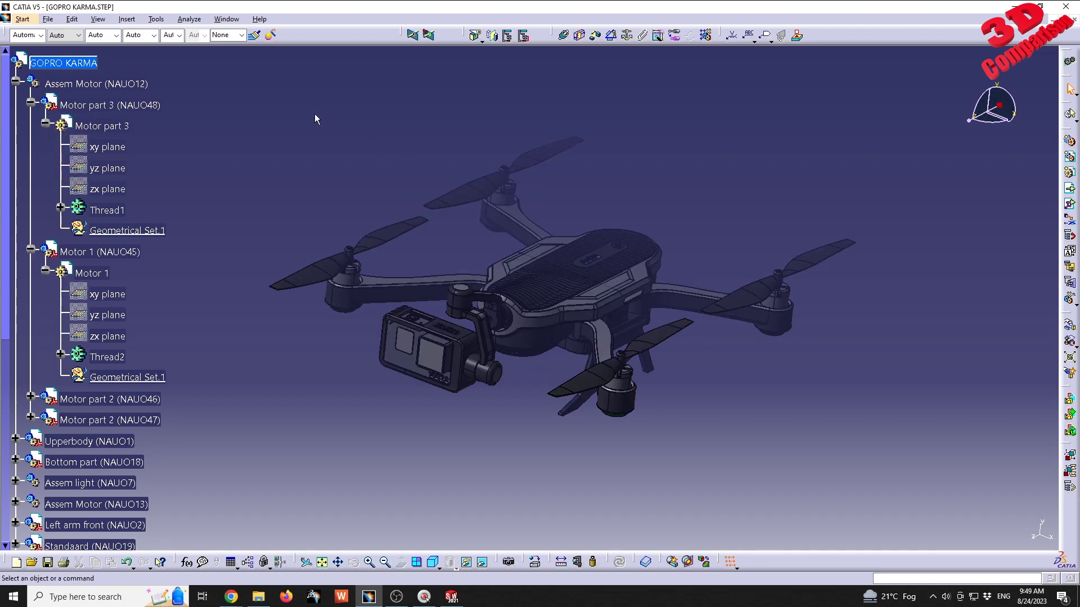
drag(251, 88, 876, 480)
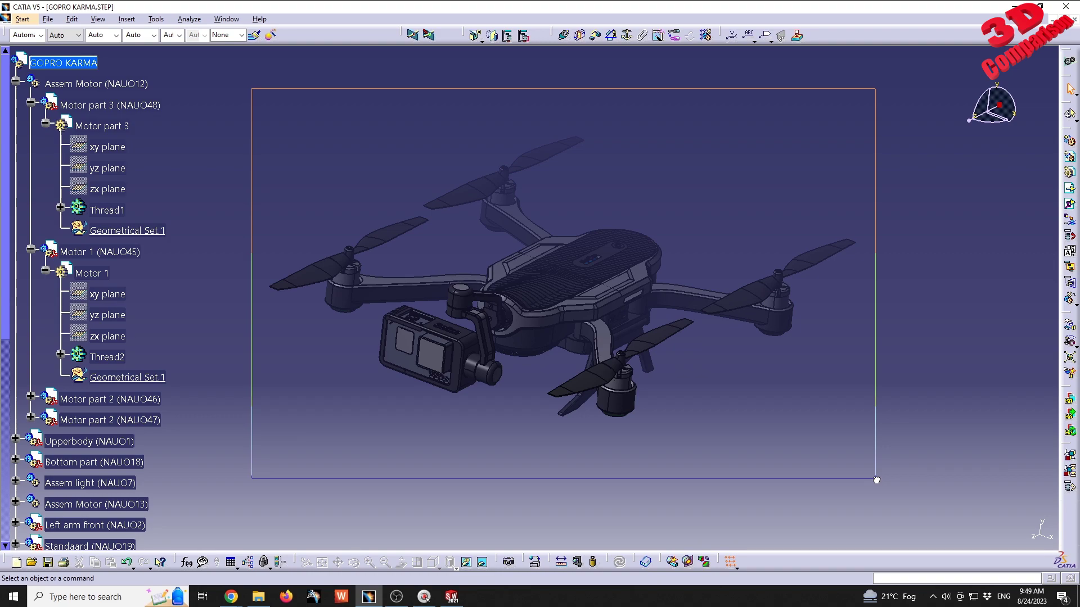
drag(876, 480, 877, 485)
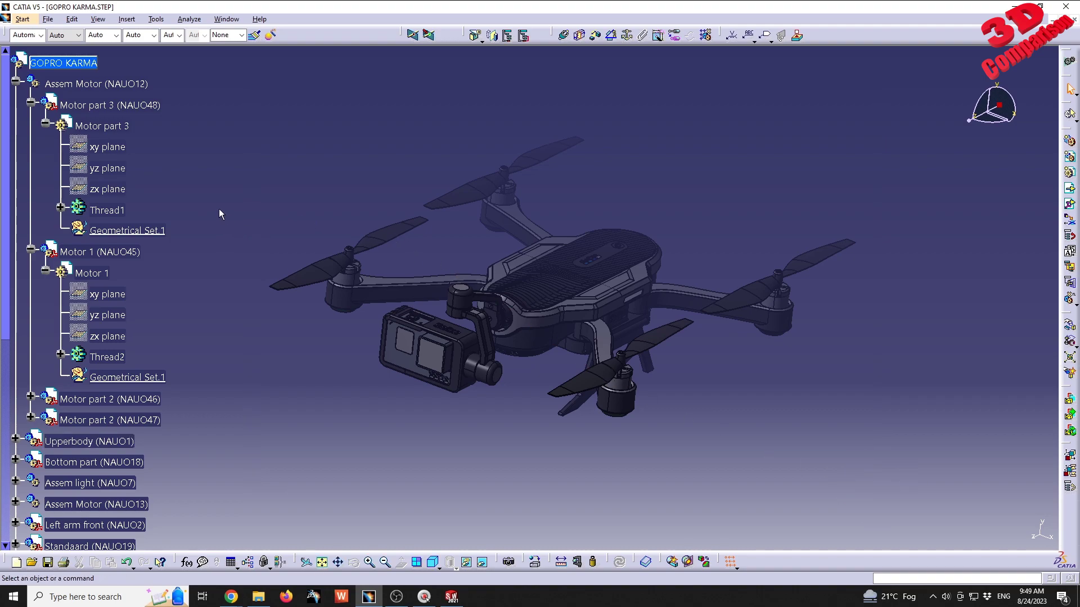
mouse_move(219, 210)
middle_down()
mouse_move(473, 229)
mouse_move(884, 234)
mouse_move(926, 224)
mouse_move(444, 224)
mouse_move(233, 208)
middle_up()
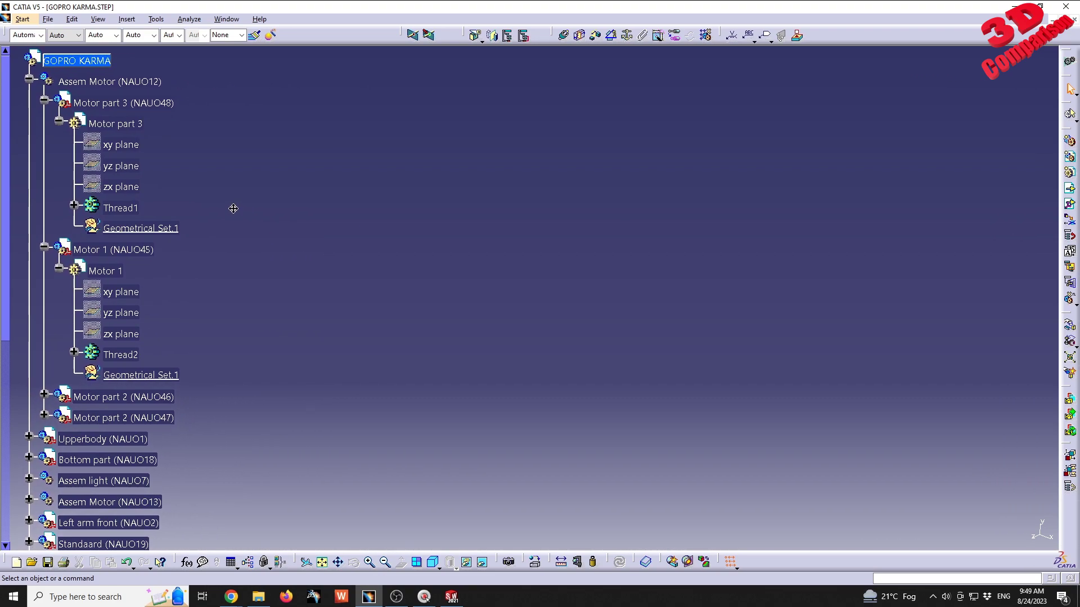
key(shift+F3)
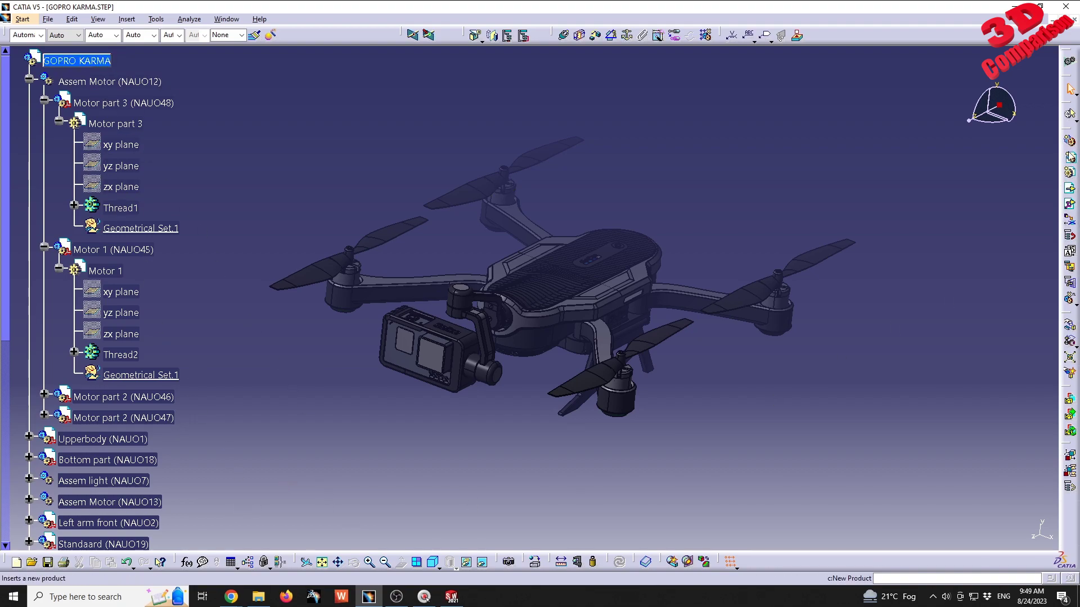
drag(221, 496, 919, 533)
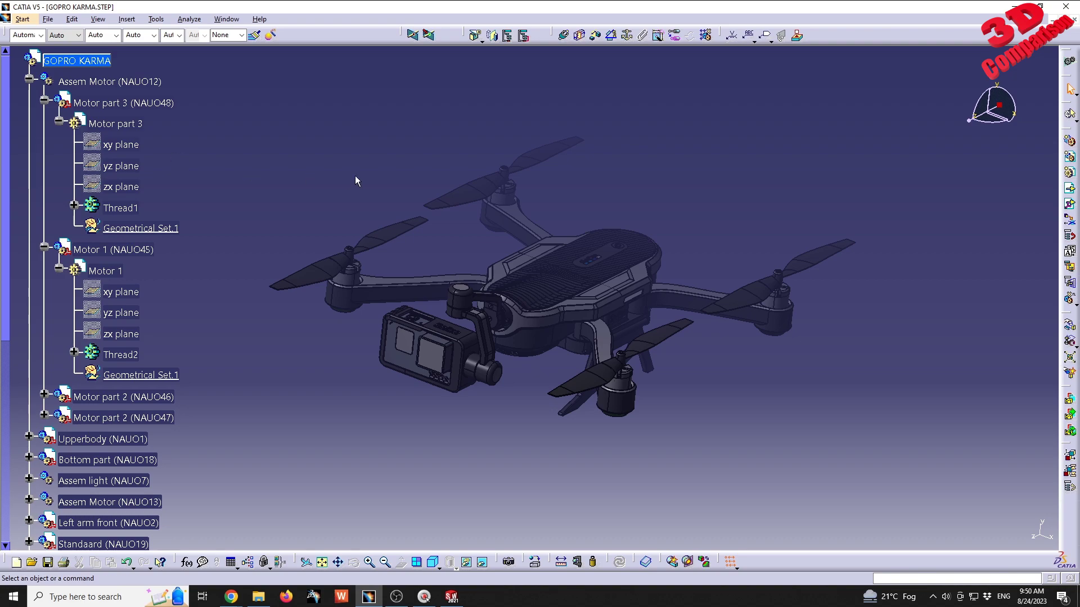
key(shift+F3)
middle_drag(301, 162, 376, 161)
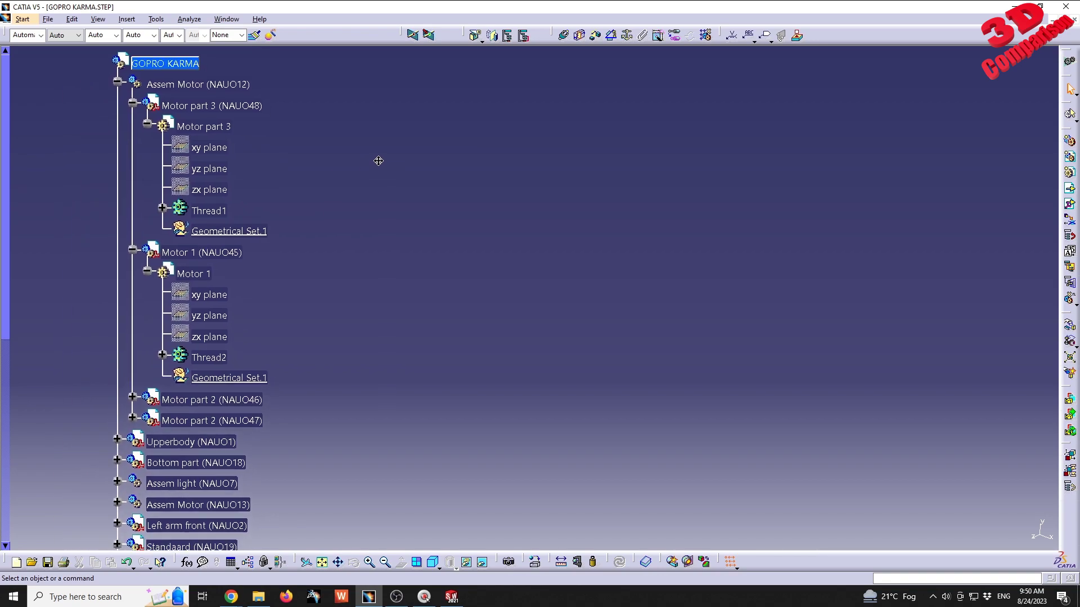
click(367, 164)
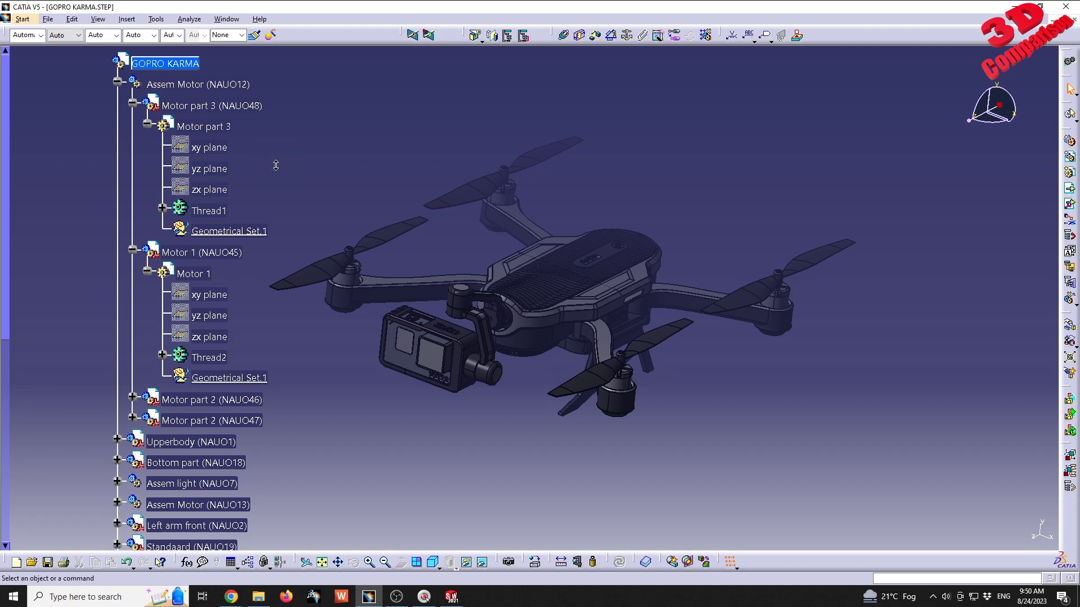
Shrink the specification tree until all its nodes fit in the view and reposition it beside the drone.
ctrl+middle_drag(275, 165, 314, 191)
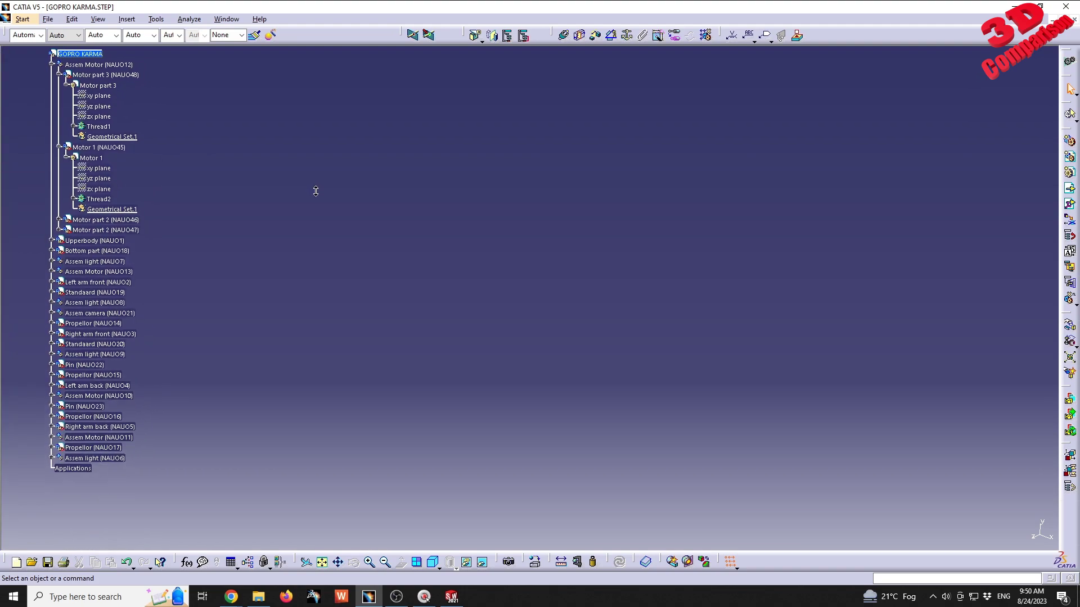
key(shift+F3)
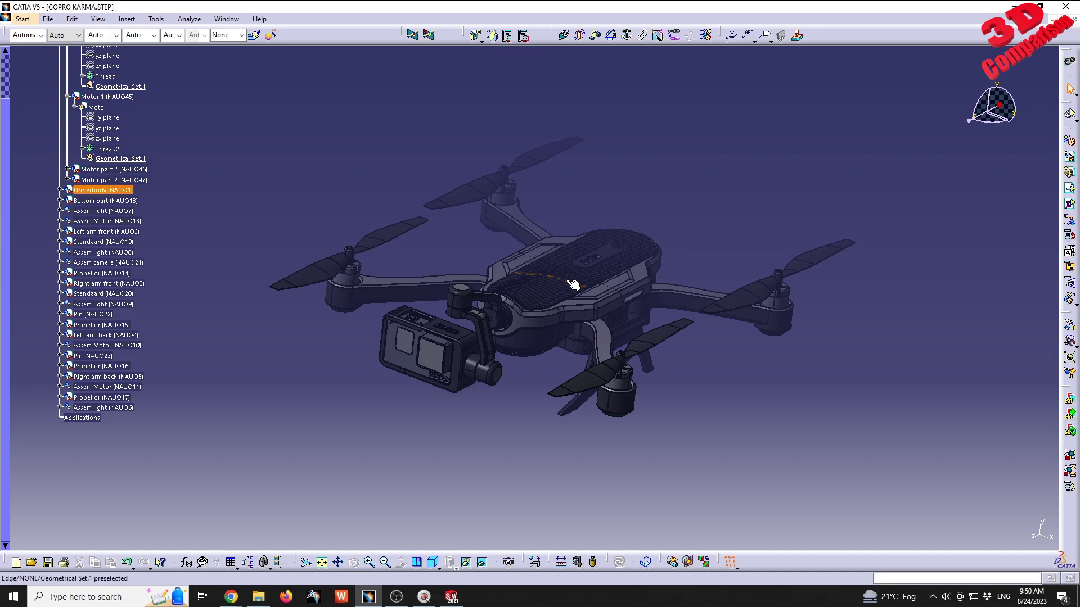
middle_drag(249, 173, 185, 166)
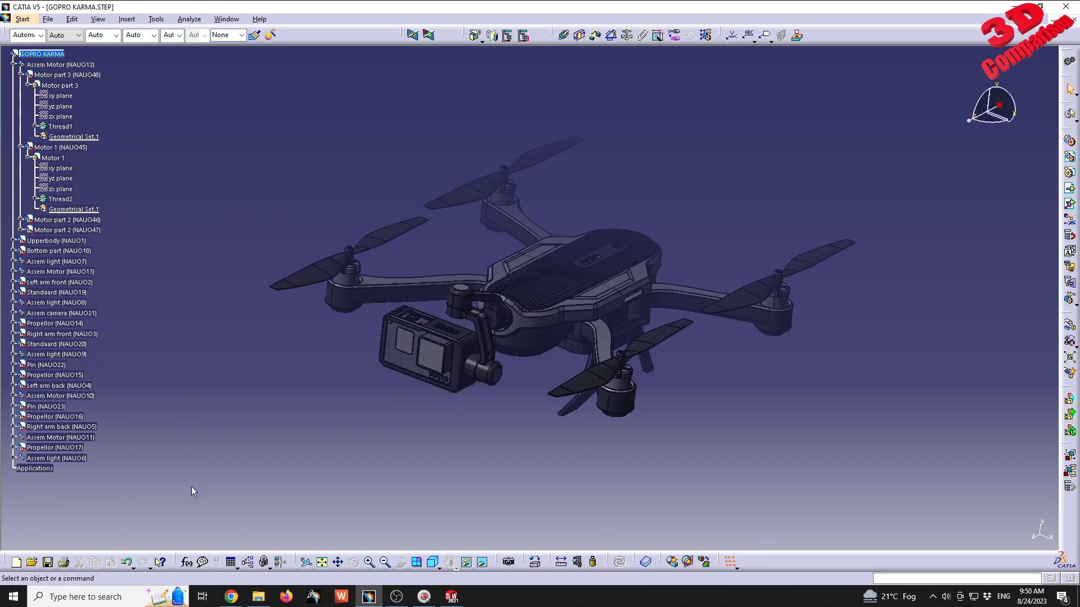
middle_drag(171, 274, 180, 229)
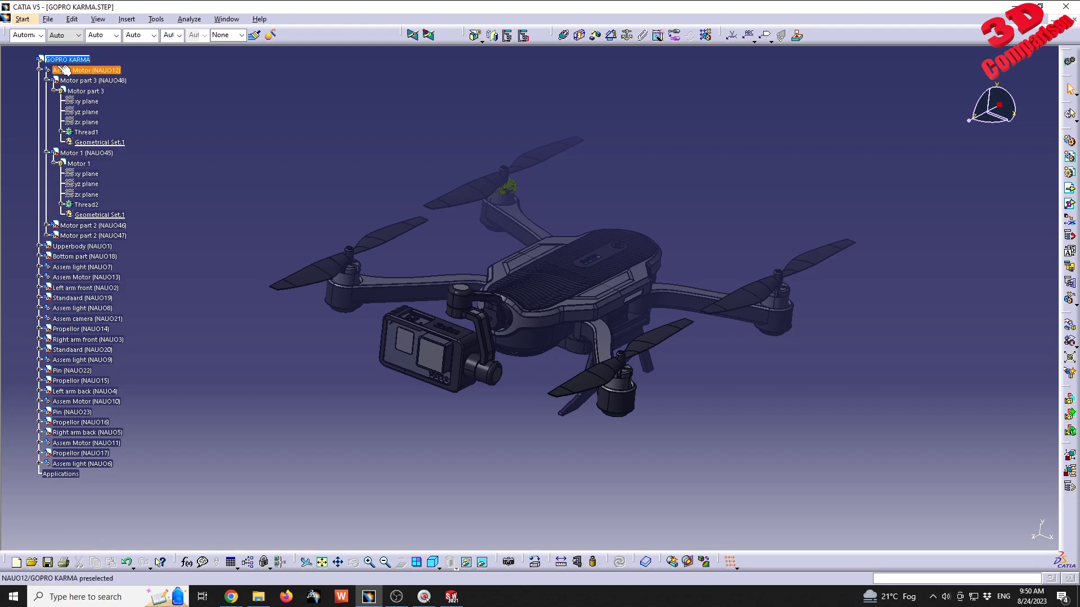
Fit the entire specification tree to the available space while it is active.
drag(31, 50, 133, 482)
click(24, 96)
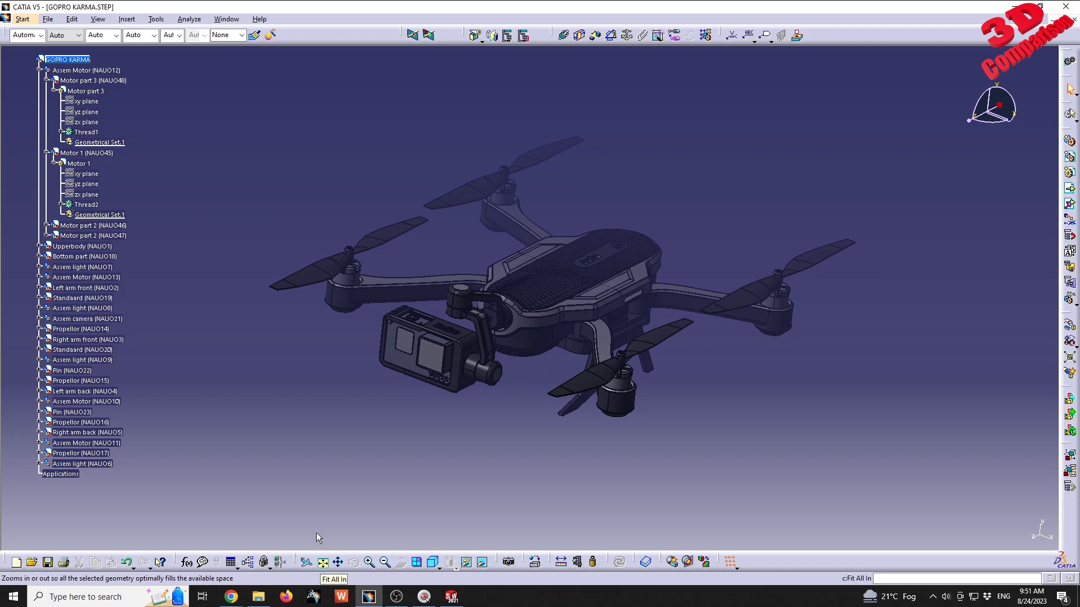
drag(28, 50, 152, 492)
click(258, 417)
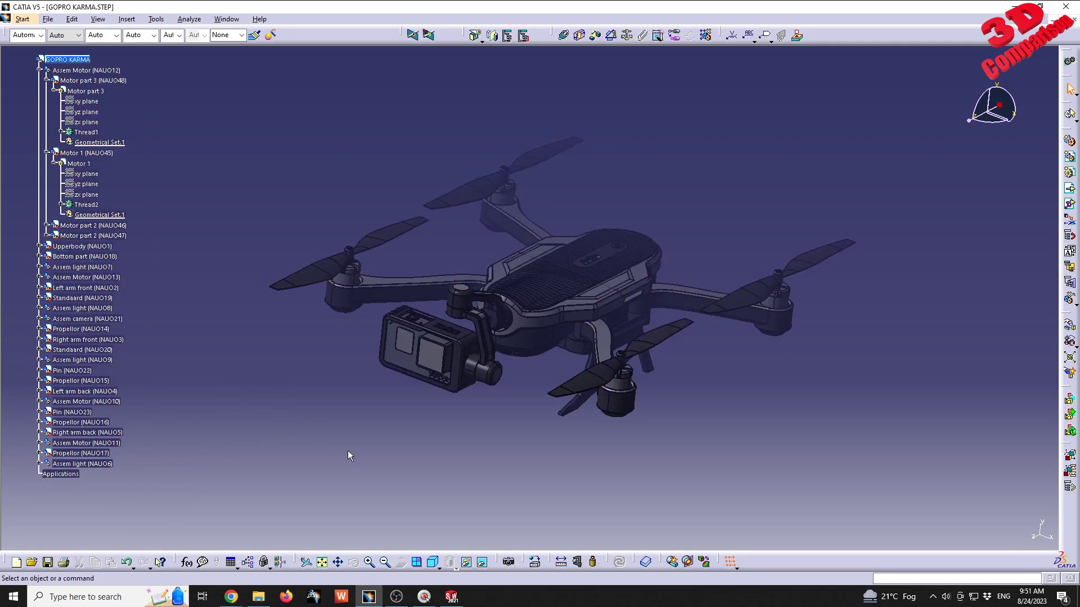
click(323, 562)
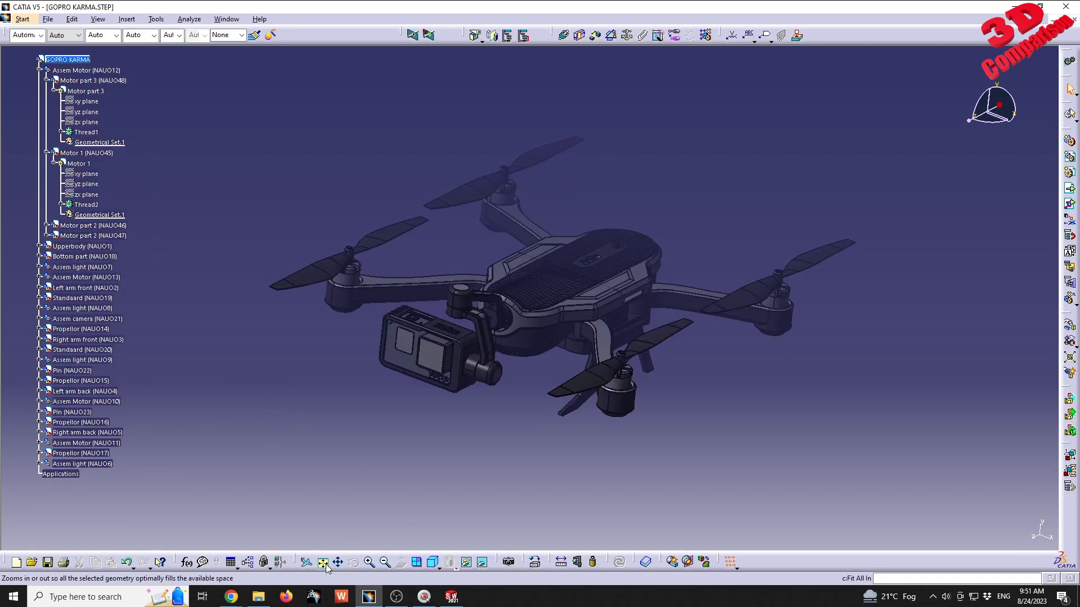
Collapse the Motor part 3 and Motor 1 branches and refit the shortened specification tree.
click(53, 57)
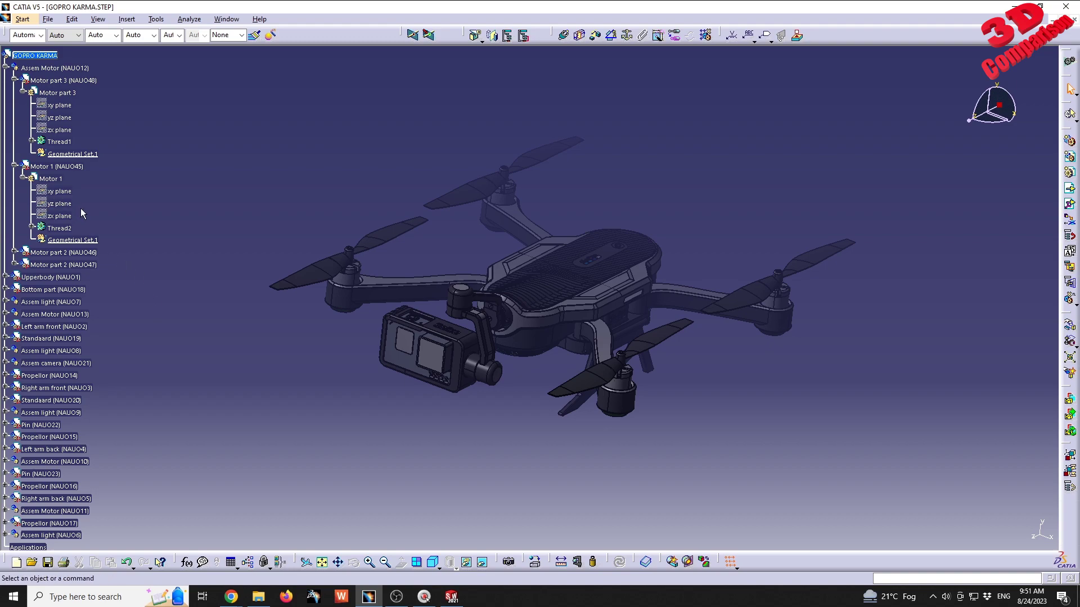
click(23, 179)
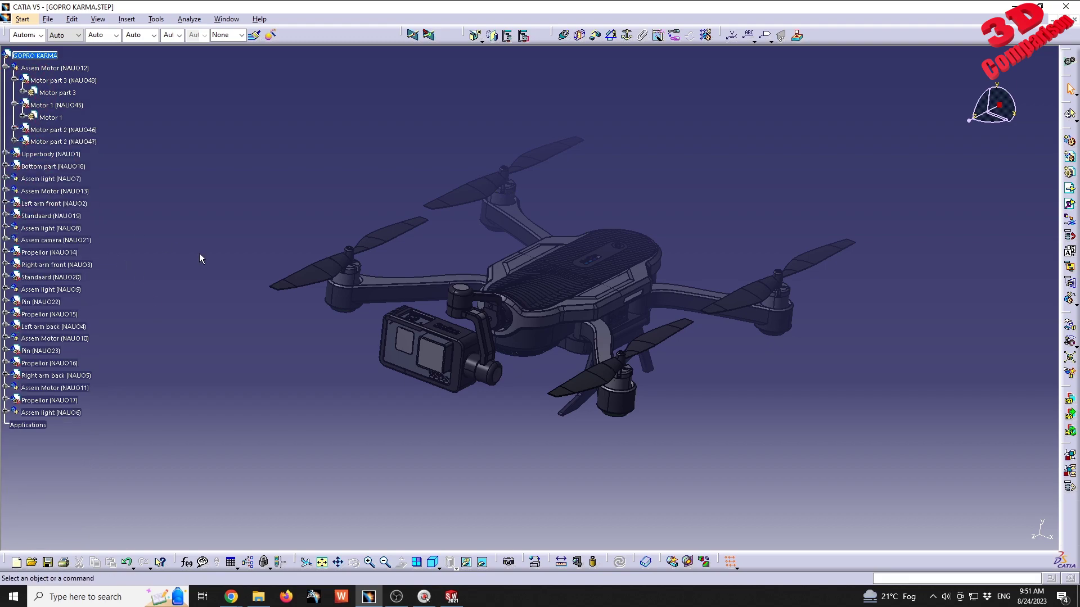
click(324, 568)
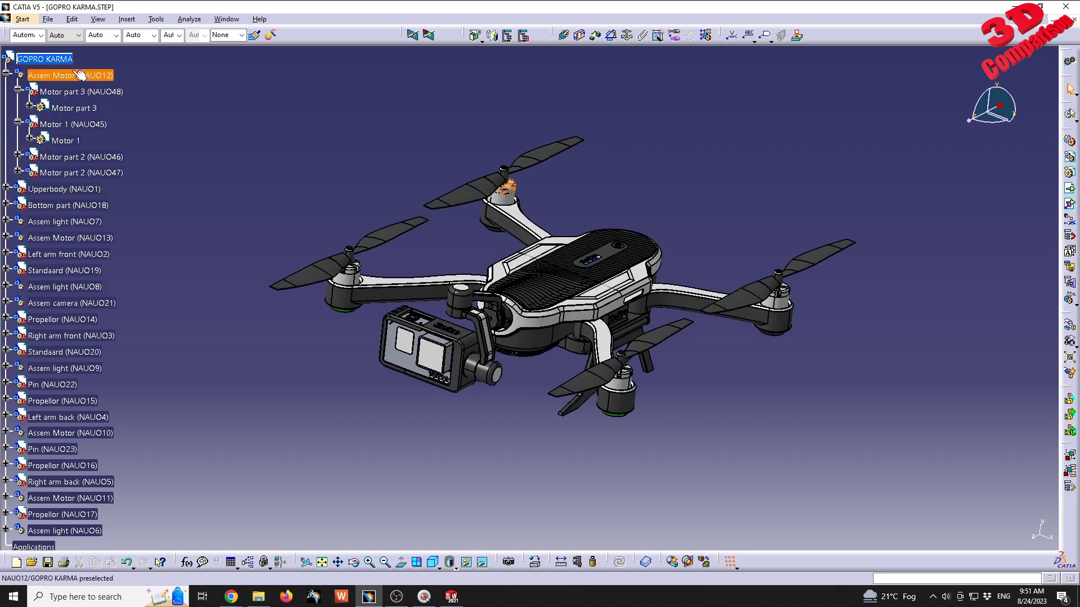
Examine the drone assembly by panning, zooming and rotating it, and bring the specification tree back to its root node.
middle_drag(225, 213, 564, 306)
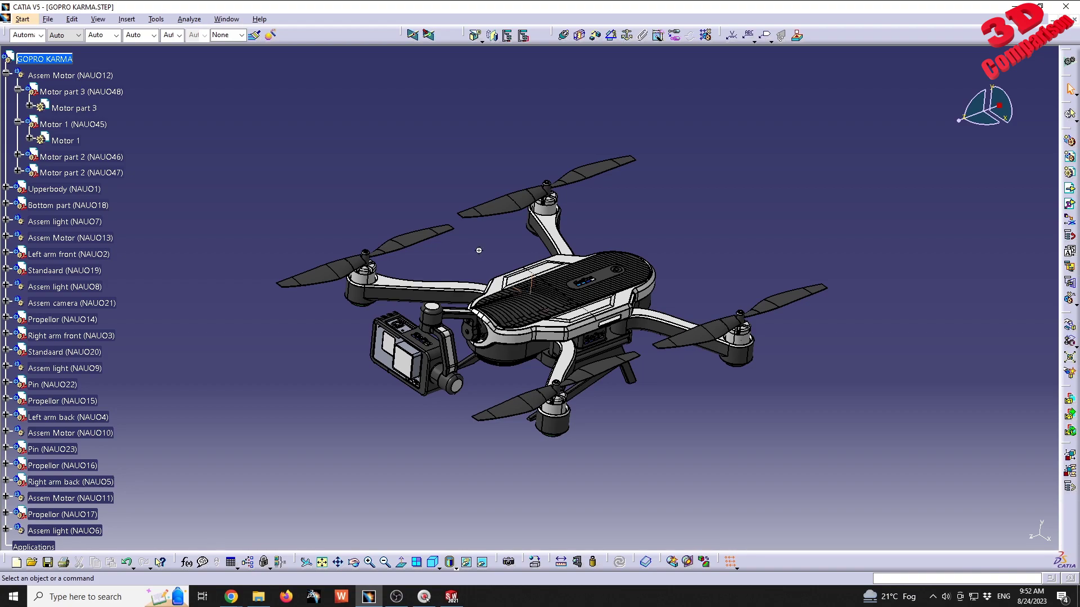
ctrl+middle_drag(478, 250, 501, 229)
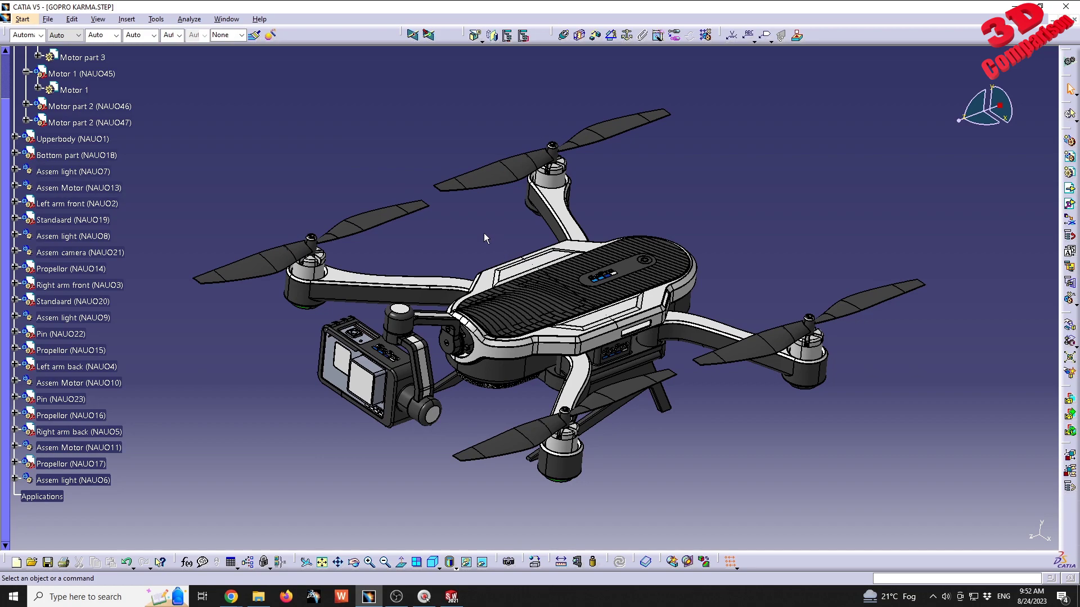
middle_drag(433, 240, 441, 240)
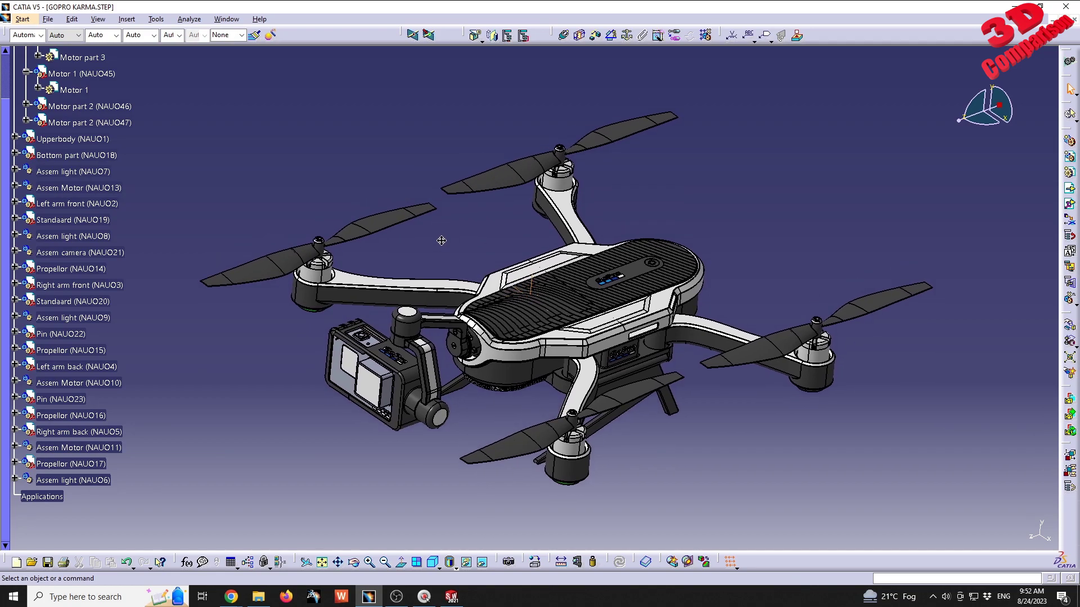
middle_drag(444, 246, 521, 200)
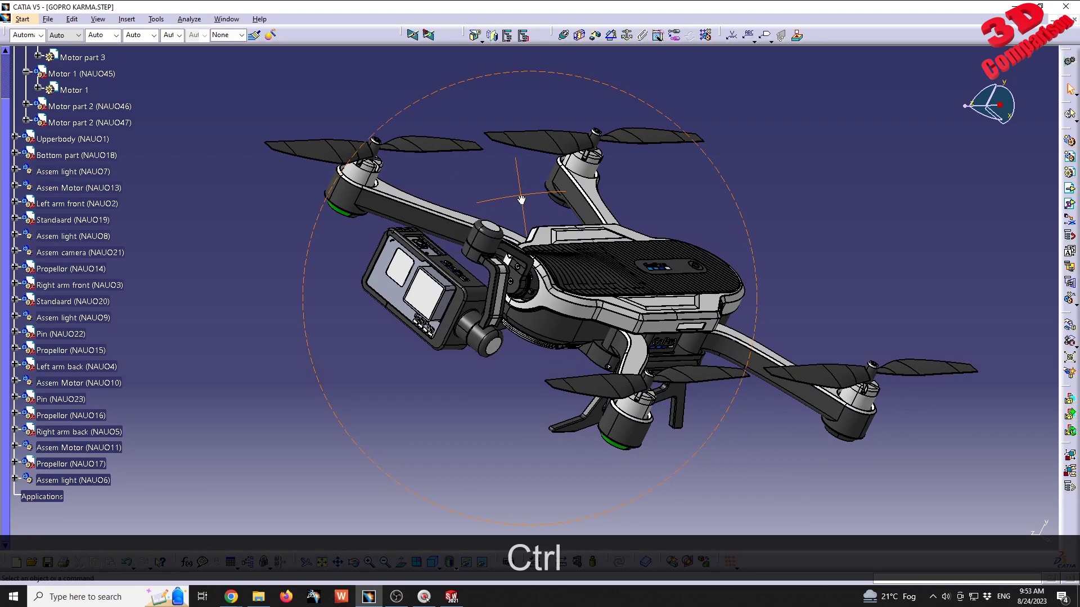
mouse_move(521, 199)
ctrl+middle_down()
mouse_move(540, 260)
mouse_move(533, 170)
mouse_move(535, 194)
ctrl+middle_up()
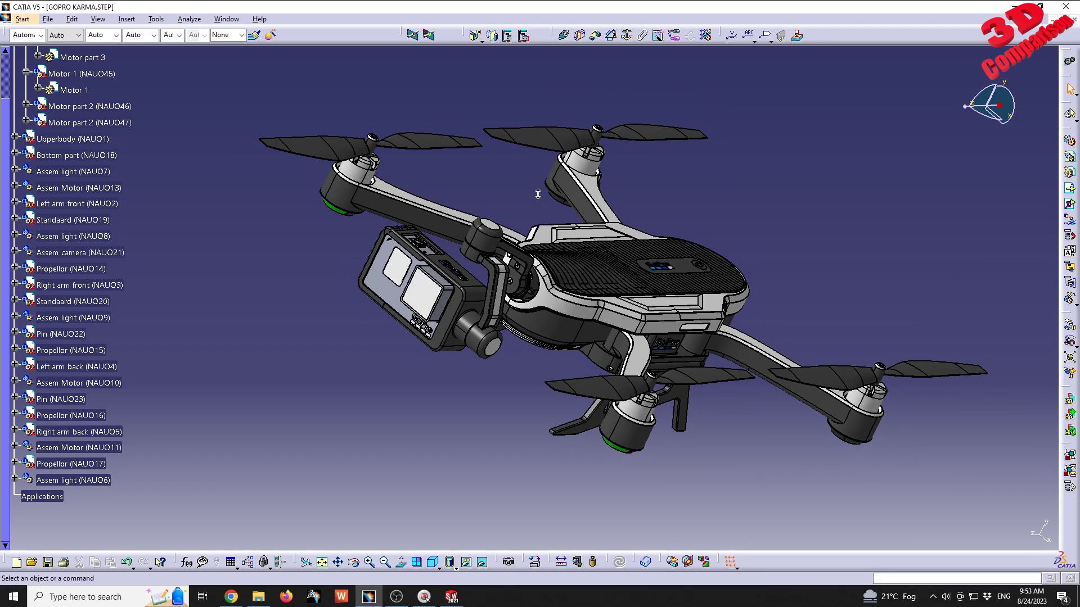
mouse_move(696, 188)
middle_down()
mouse_move(619, 194)
mouse_move(534, 180)
mouse_move(501, 211)
mouse_move(481, 256)
mouse_move(446, 244)
mouse_move(496, 251)
mouse_move(562, 191)
mouse_move(489, 248)
mouse_move(482, 241)
mouse_move(506, 234)
middle_up()
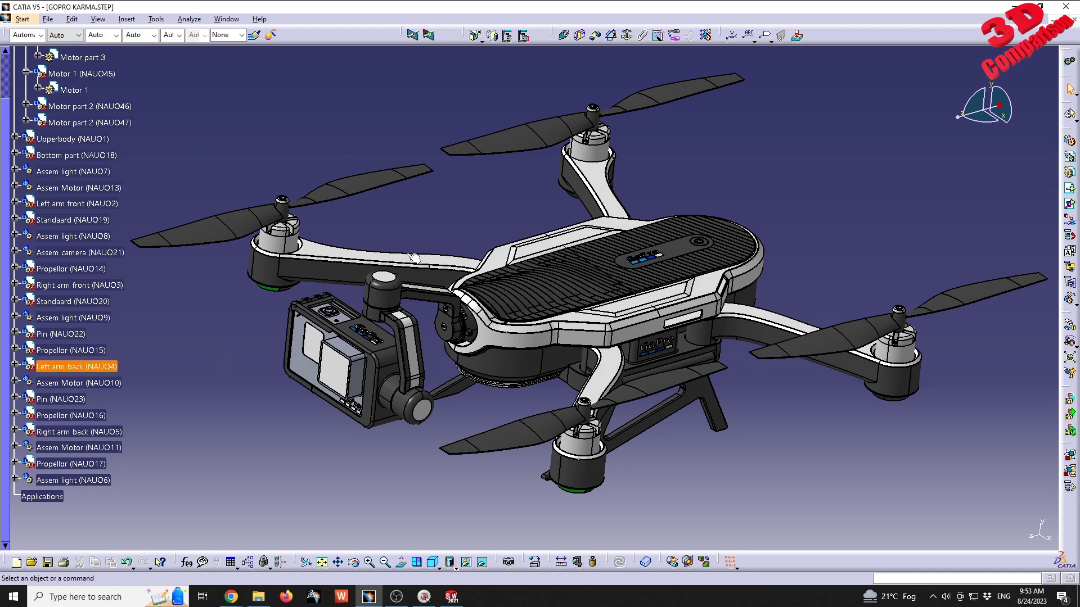
scroll(207, 326, up, 3)
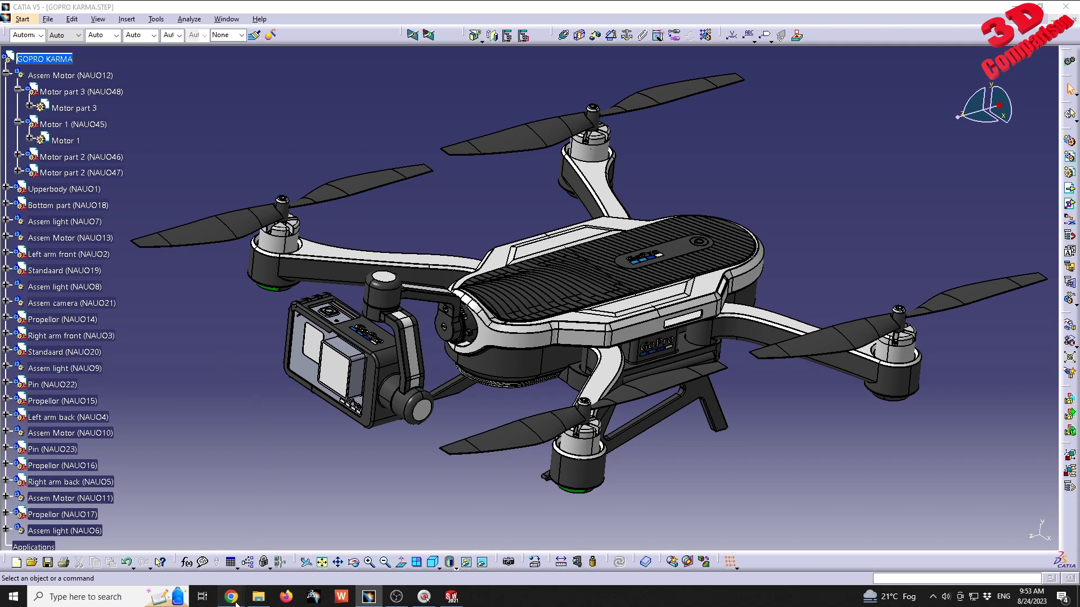
Switch to Chrome and look through the video list of the CATIA - Tips and Tricks playlist on YouTube.
mouse_move(230, 596)
click(261, 552)
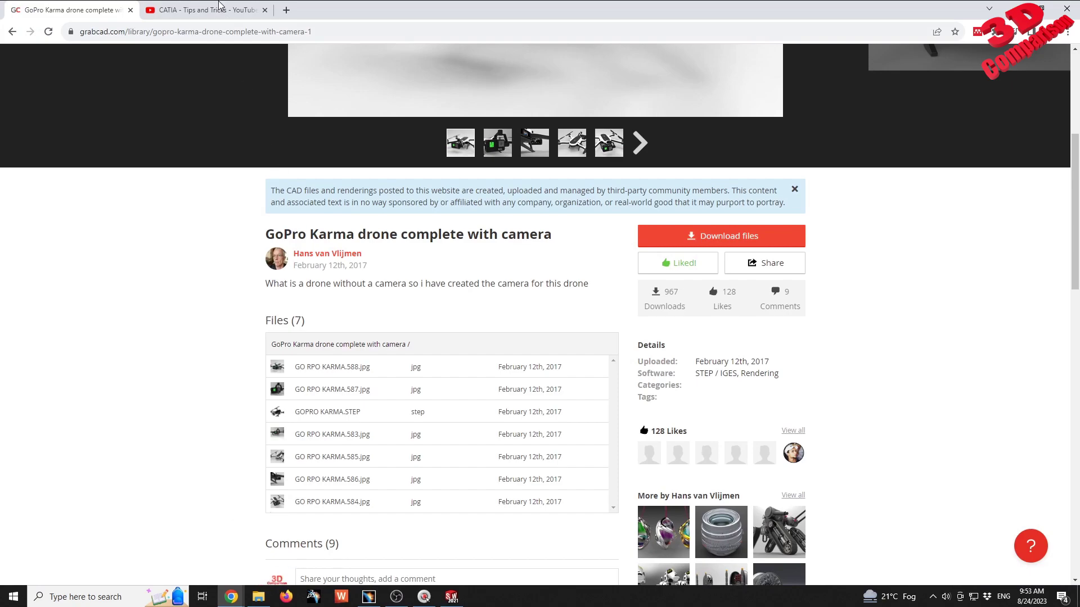
click(187, 10)
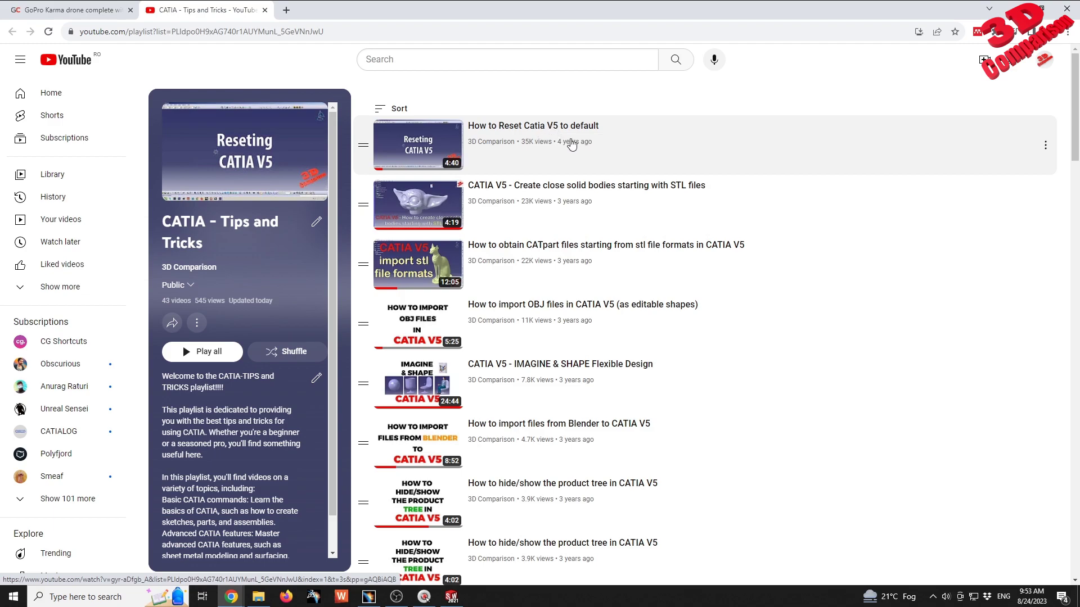
scroll(548, 287, down, 1)
scroll(549, 286, down, 4)
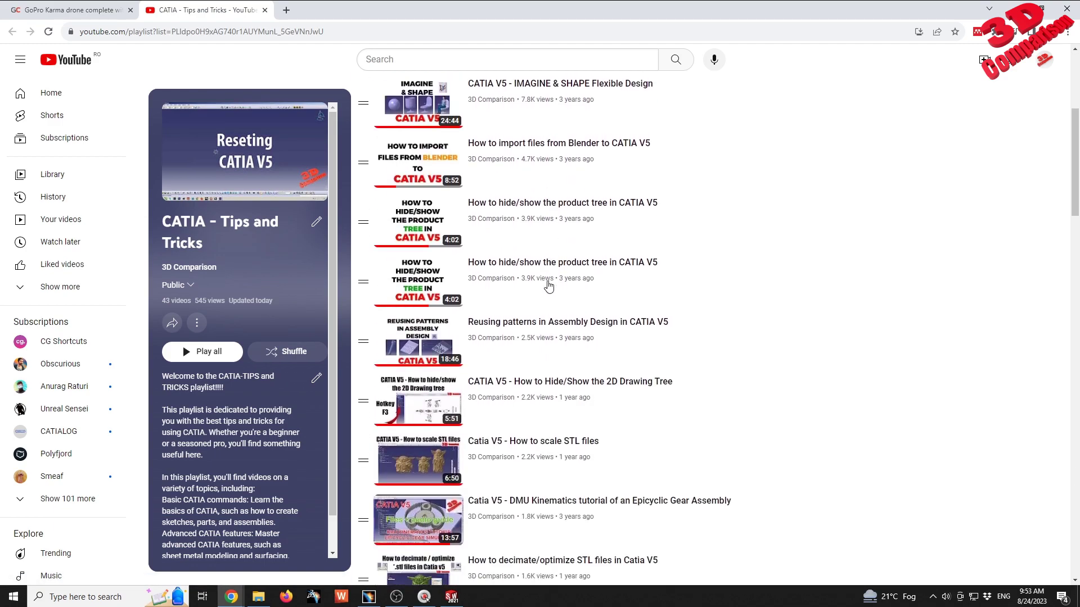
scroll(546, 284, down, 2)
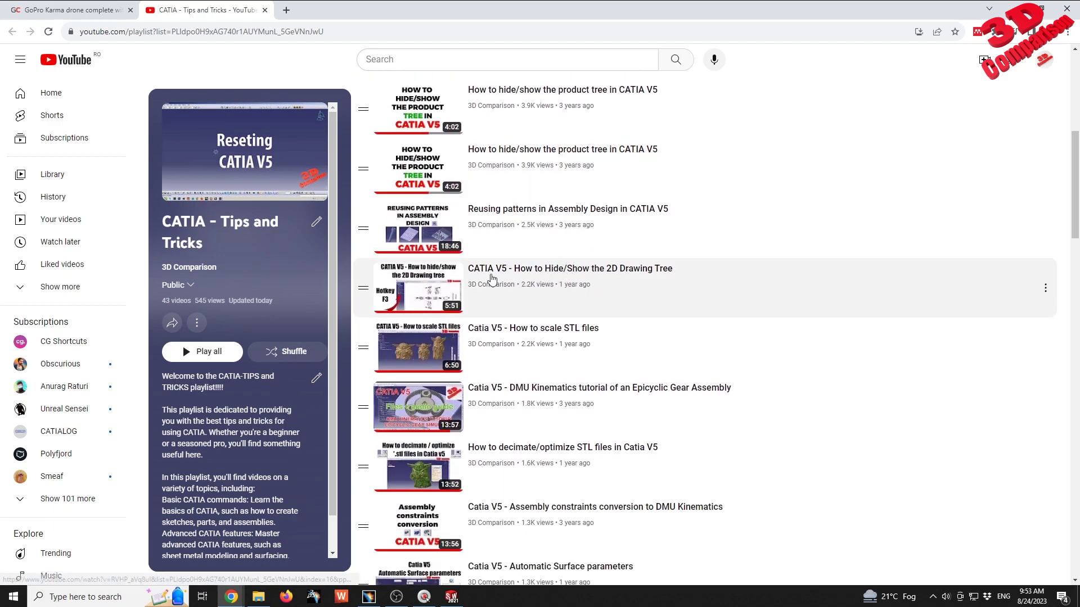
scroll(654, 305, down, 11)
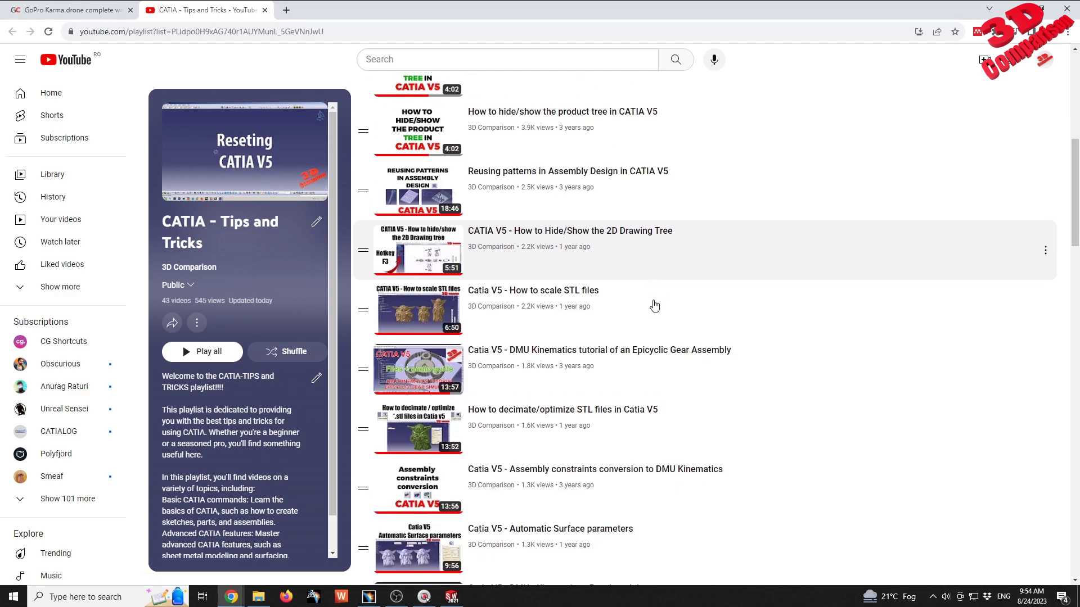
scroll(654, 305, down, 3)
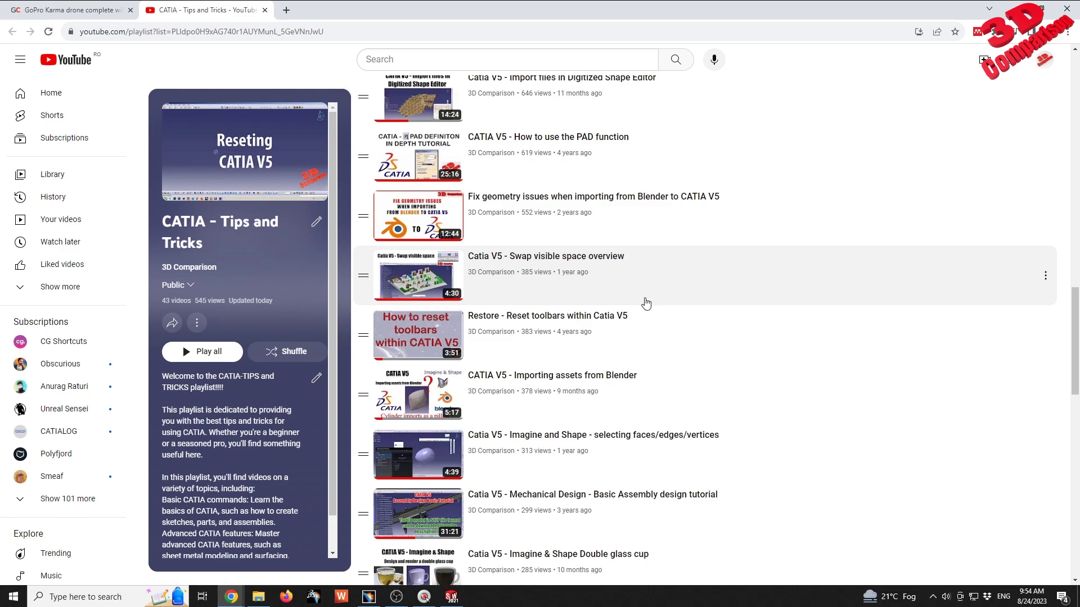
scroll(650, 303, down, 2)
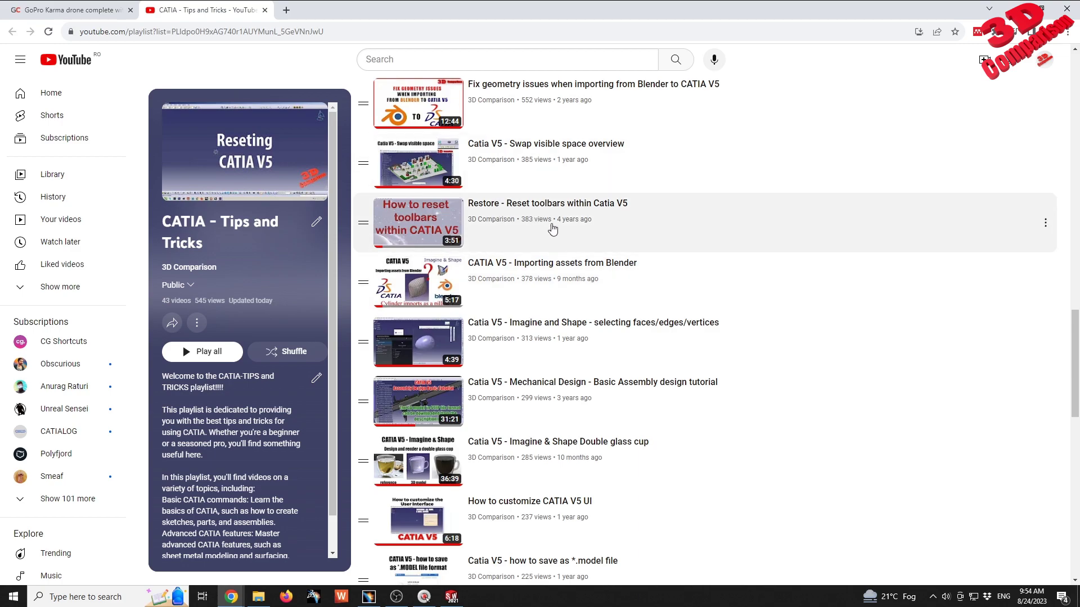
scroll(558, 331, down, 8)
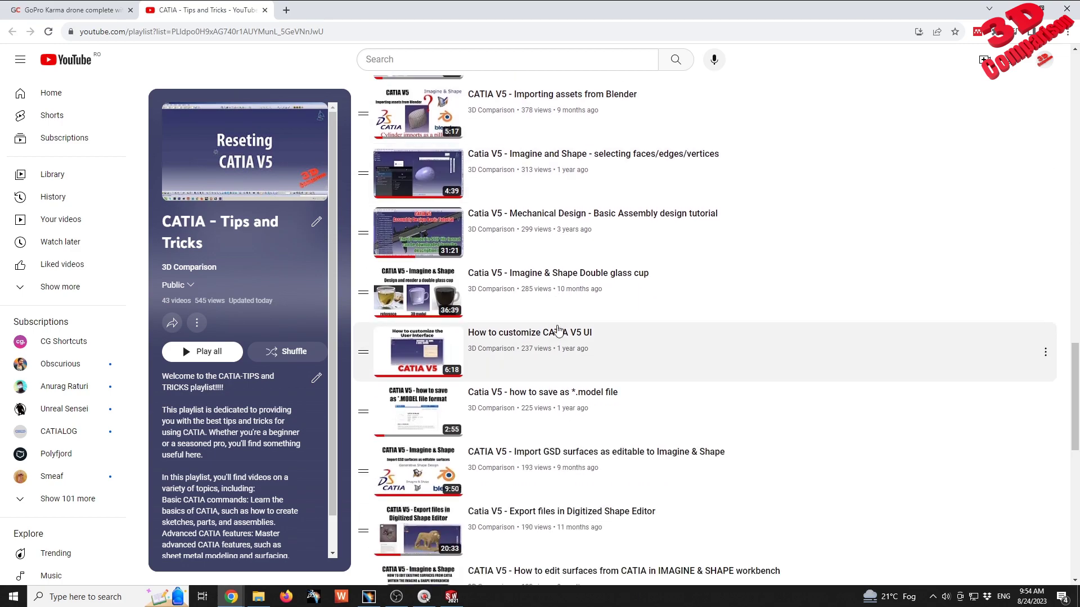
scroll(558, 330, down, 3)
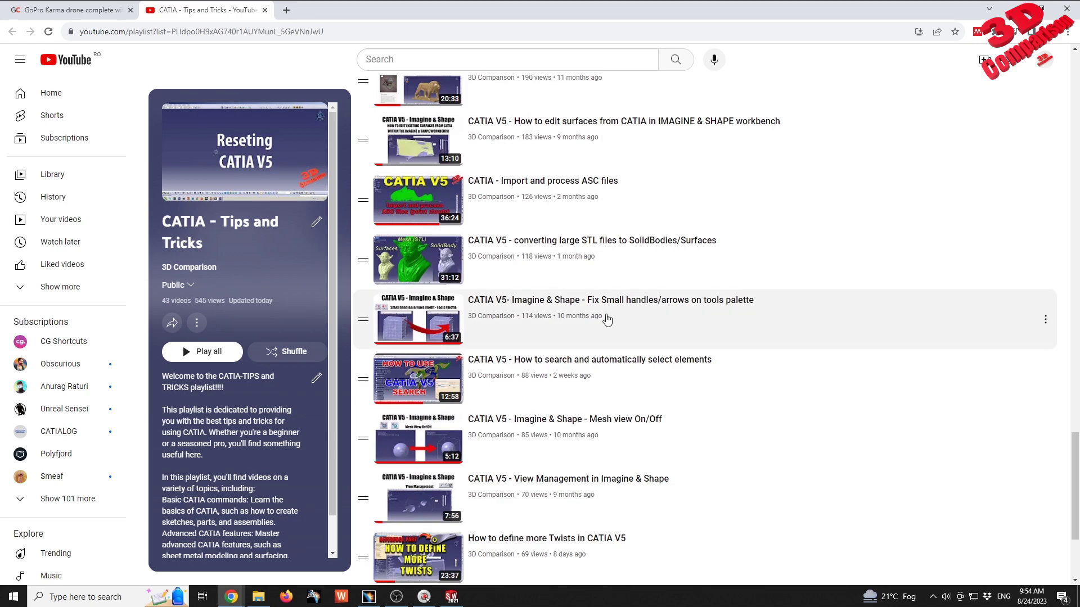
scroll(608, 319, down, 3)
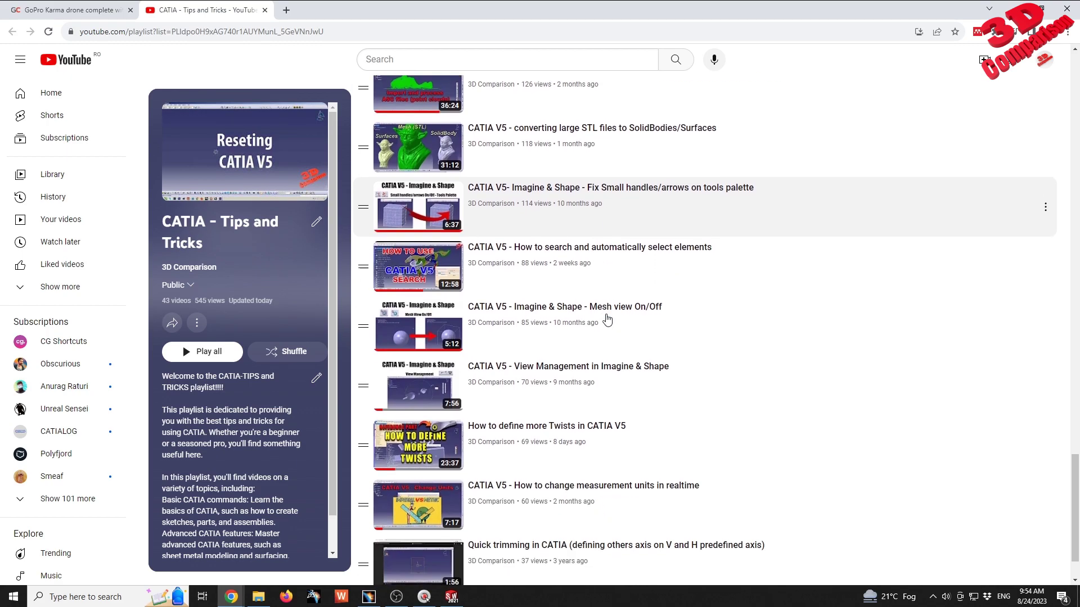